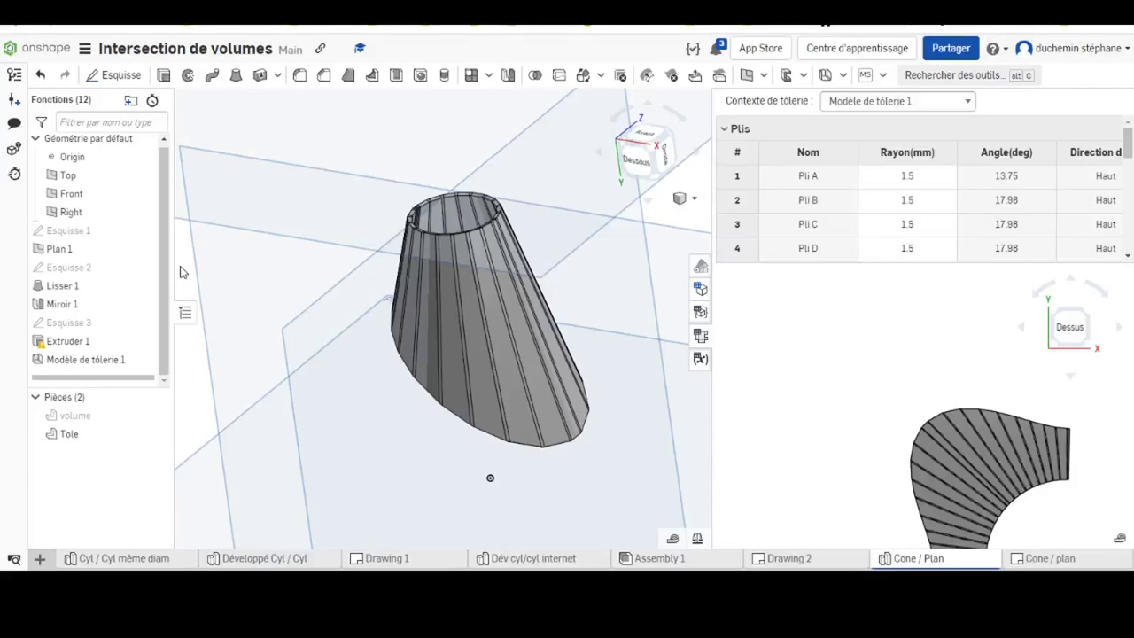
# Step: Zoom and orbit around the cone to inspect it from several sides, including underneath
pyautogui.scroll(-3, 224, 278)
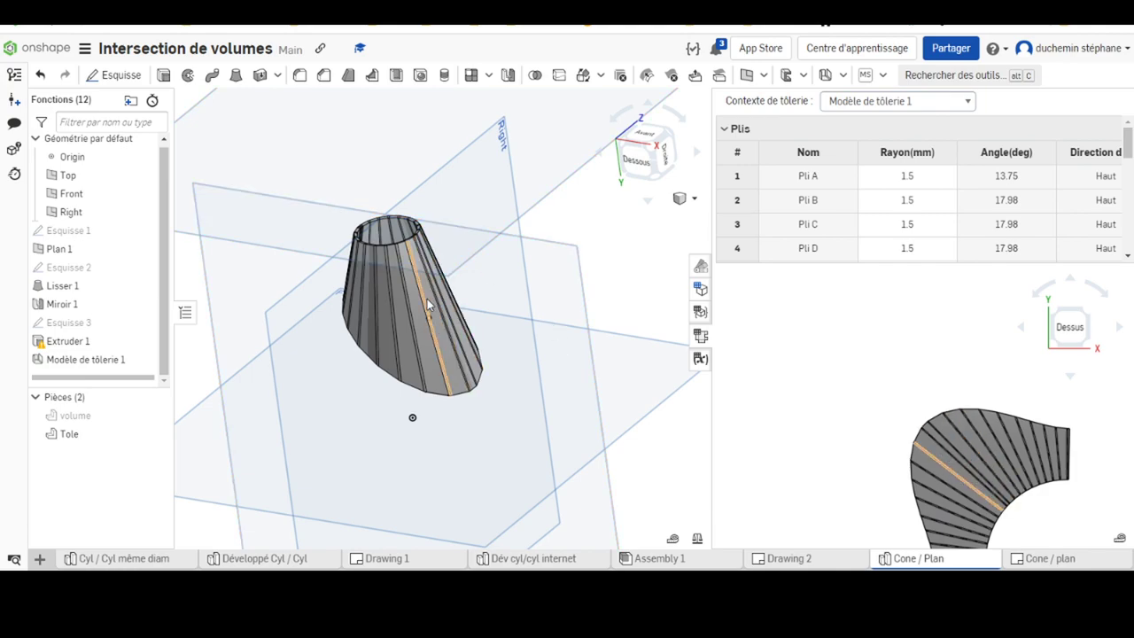
pyautogui.press('Left')
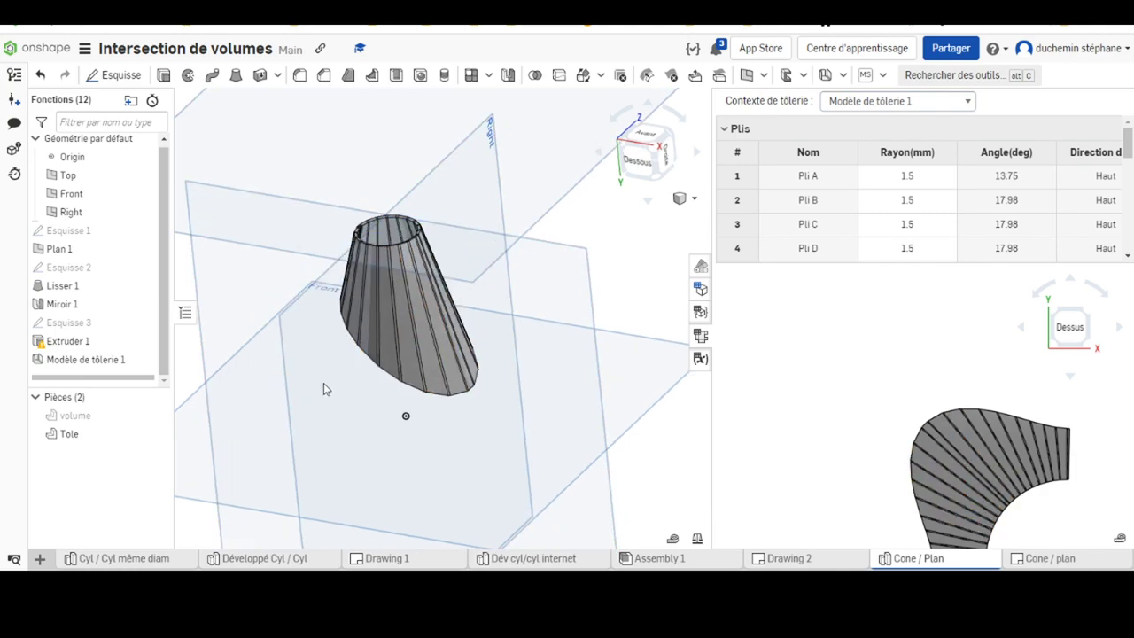
pyautogui.moveTo(323, 390); pyautogui.dragTo(377, 350, button='right')
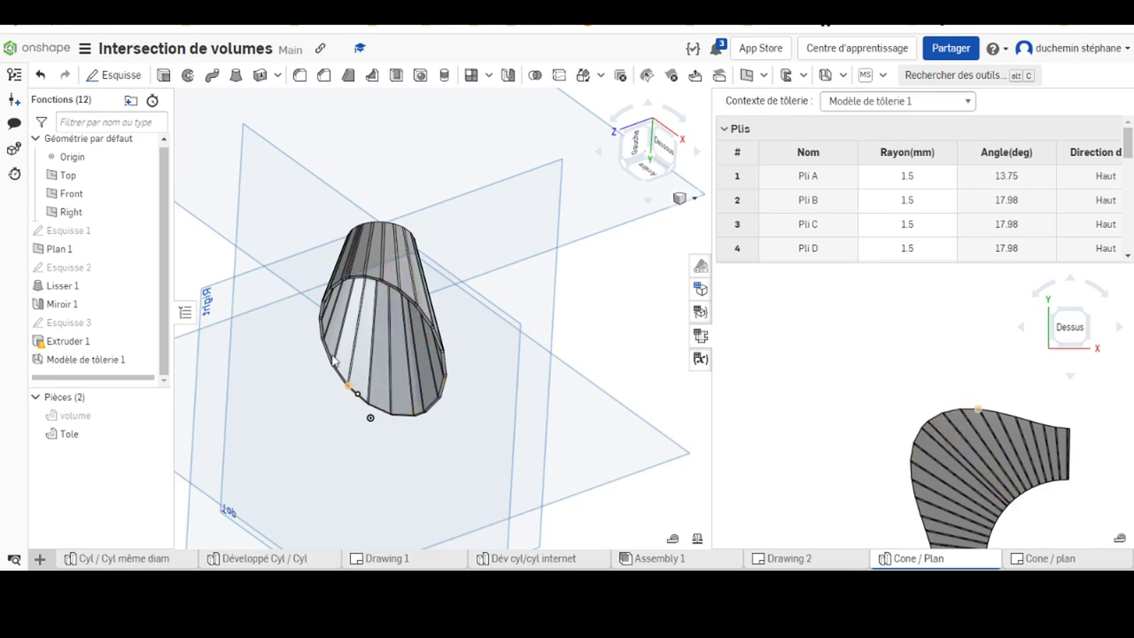
pyautogui.moveTo(538, 311); pyautogui.dragTo(343, 175, button='right')
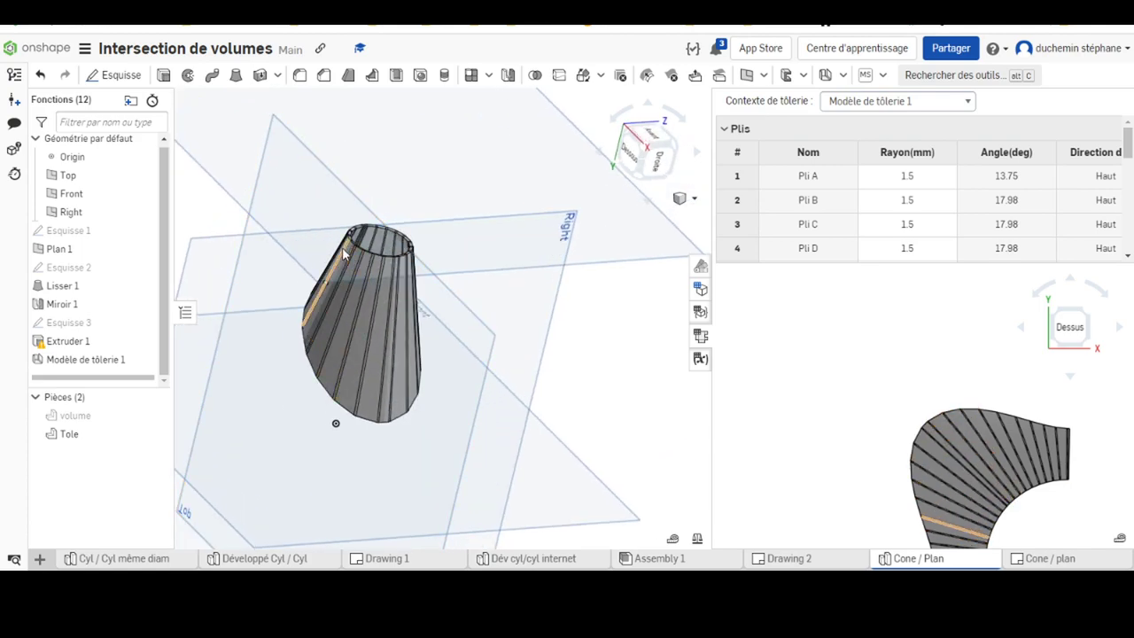
pyautogui.scroll(3, 376, 264)
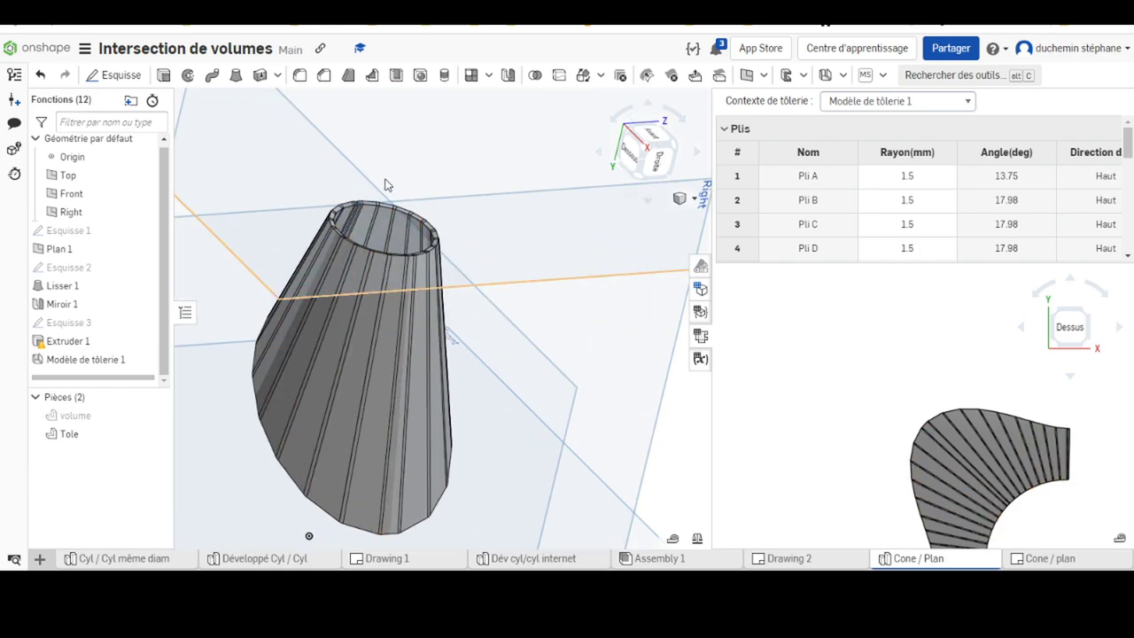
pyautogui.moveTo(417, 317); pyautogui.dragTo(468, 303, button='right')
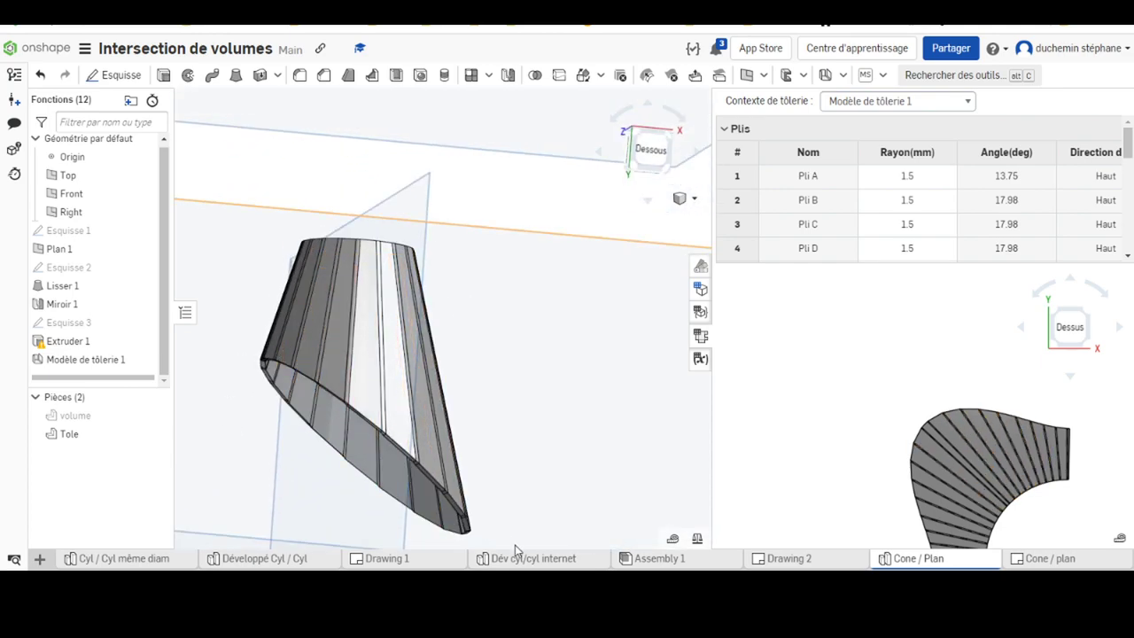
pyautogui.scroll(-3, 473, 343)
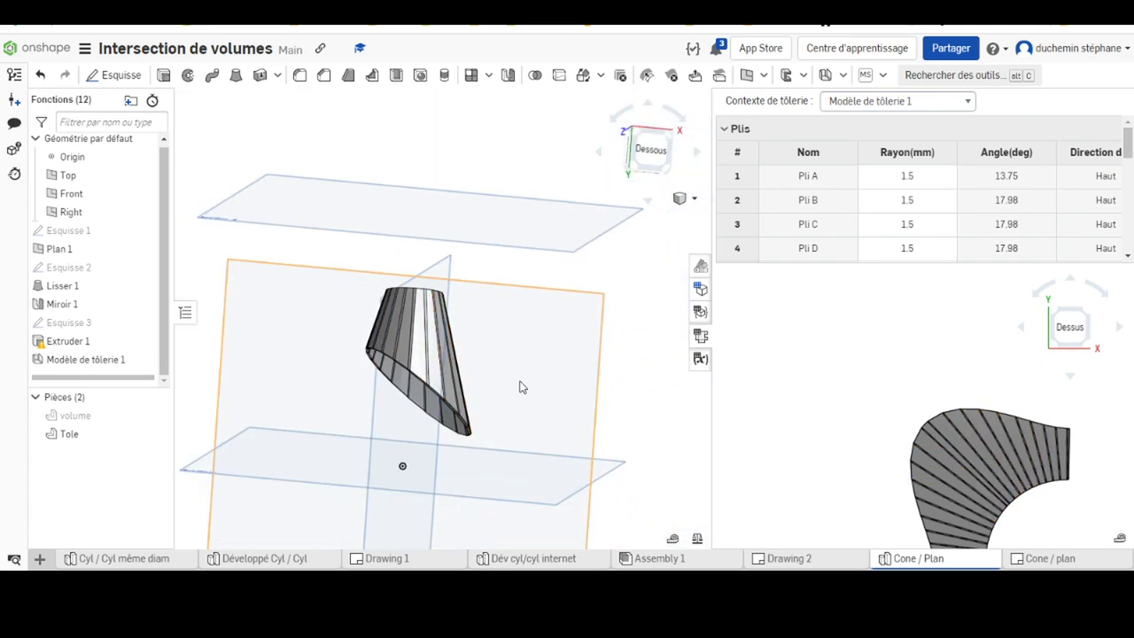
pyautogui.scroll(2, 783, 381)
pyautogui.scroll(-3, 874, 416)
pyautogui.scroll(-2, 833, 383)
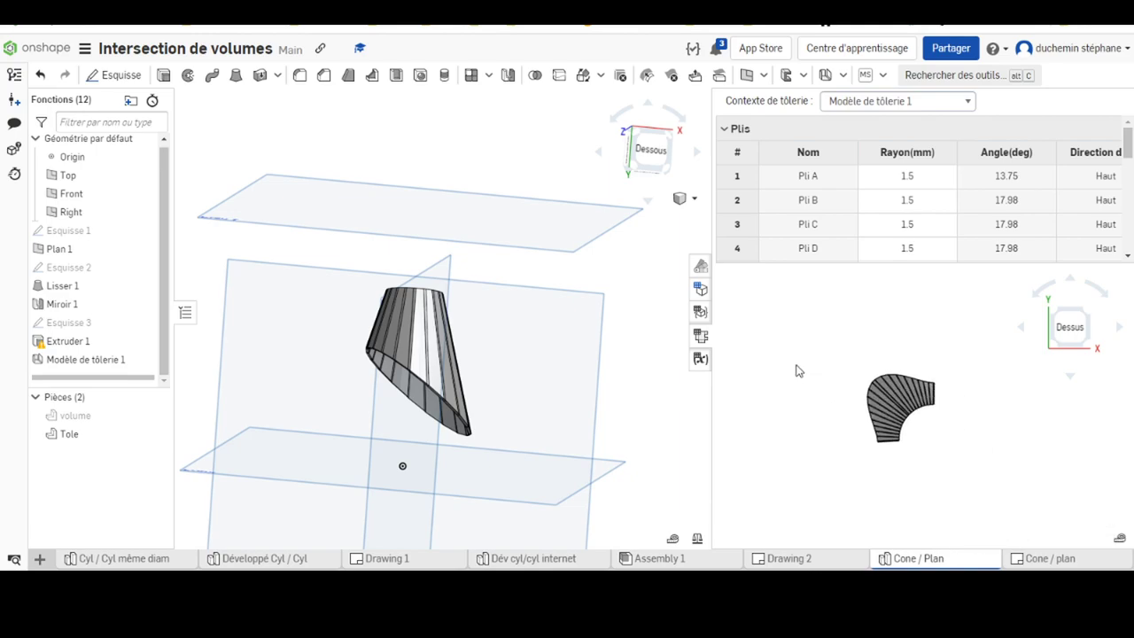
pyautogui.scroll(-1, 762, 365)
pyautogui.scroll(2, 746, 353)
pyautogui.scroll(2, 730, 377)
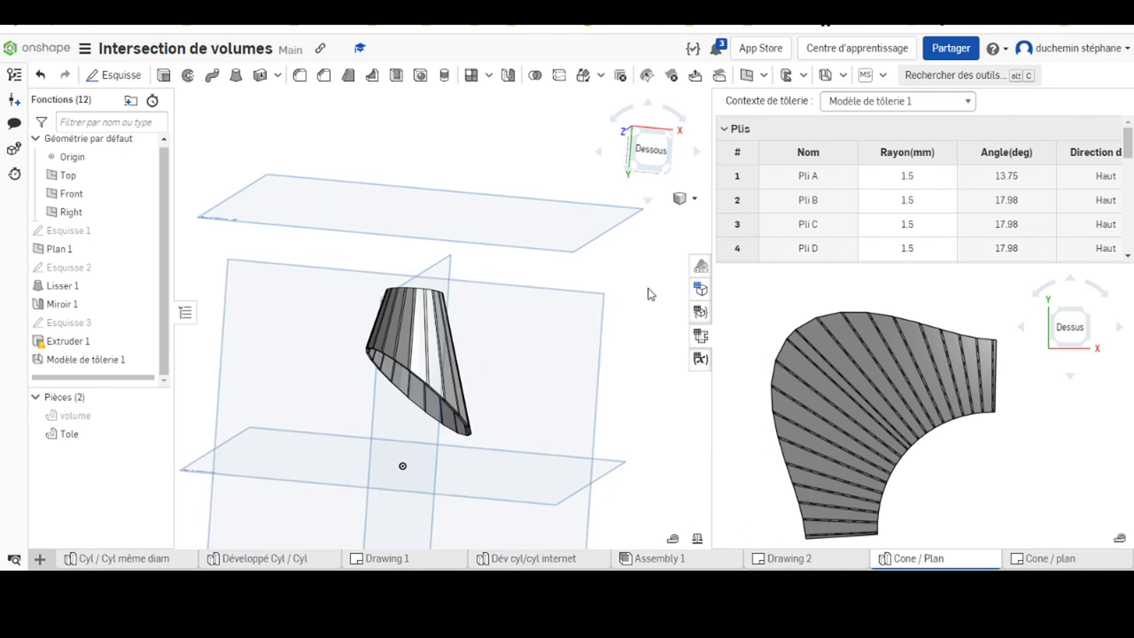
# Step: Move the rollback bar under Lisser 1 so only the complete faceted cone 'volume' shows
pyautogui.moveTo(648, 294); pyautogui.dragTo(618, 306, button='right')
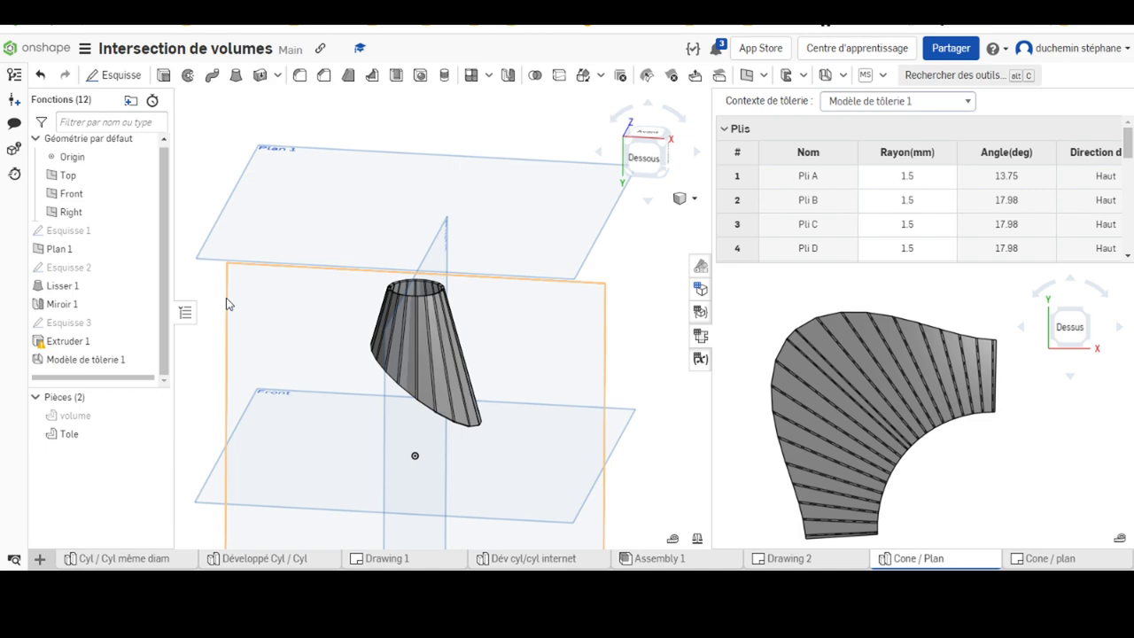
pyautogui.moveTo(227, 303); pyautogui.dragTo(273, 299)
pyautogui.moveTo(307, 405)
pyautogui.mouseDown(button='right')
pyautogui.moveTo(360, 345)
pyautogui.moveTo(266, 352)
pyautogui.moveTo(292, 331)
pyautogui.moveTo(396, 362)
pyautogui.mouseUp(button='right')
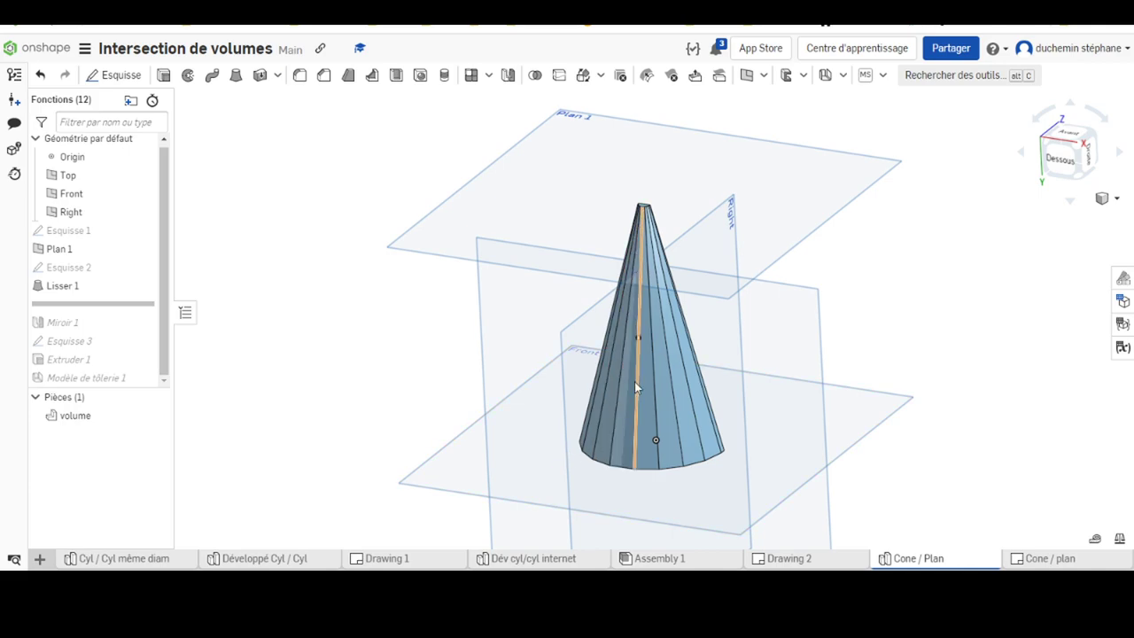
pyautogui.scroll(2, 637, 428)
pyautogui.scroll(2, 651, 429)
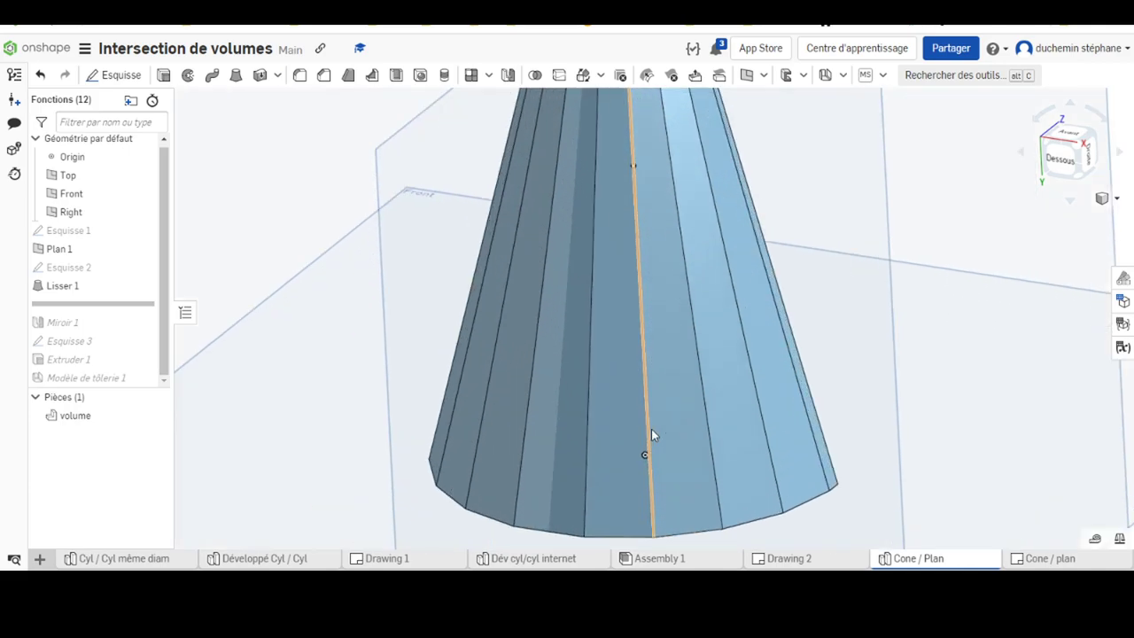
pyautogui.scroll(2, 651, 429)
pyautogui.scroll(-2, 640, 352)
pyautogui.scroll(-2, 647, 168)
pyautogui.scroll(-1, 529, 384)
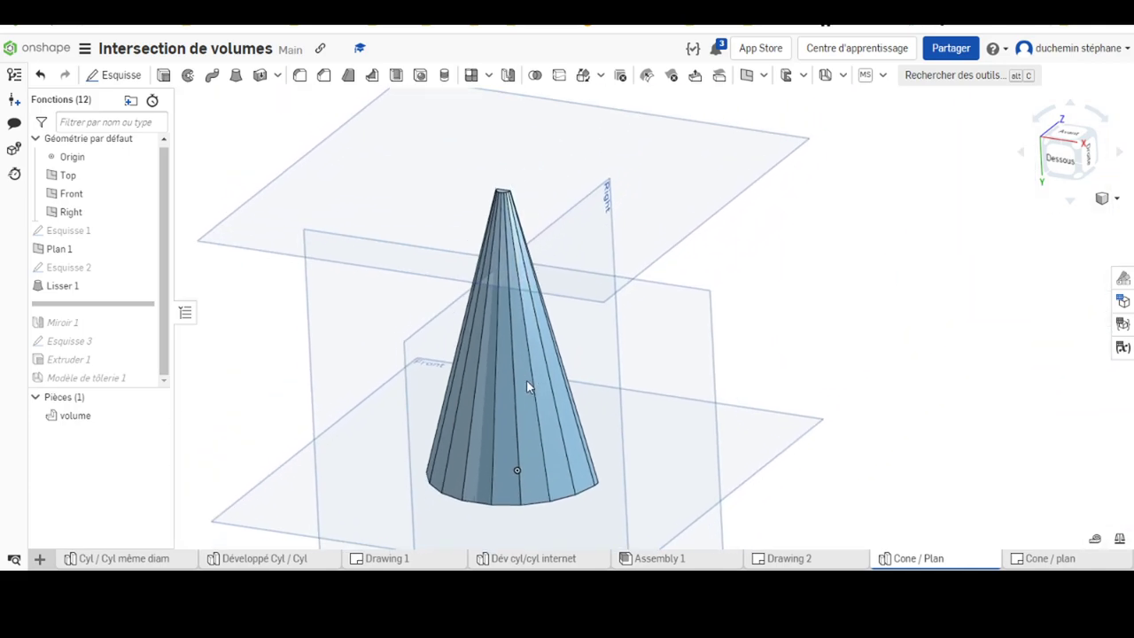
pyautogui.scroll(-1, 466, 410)
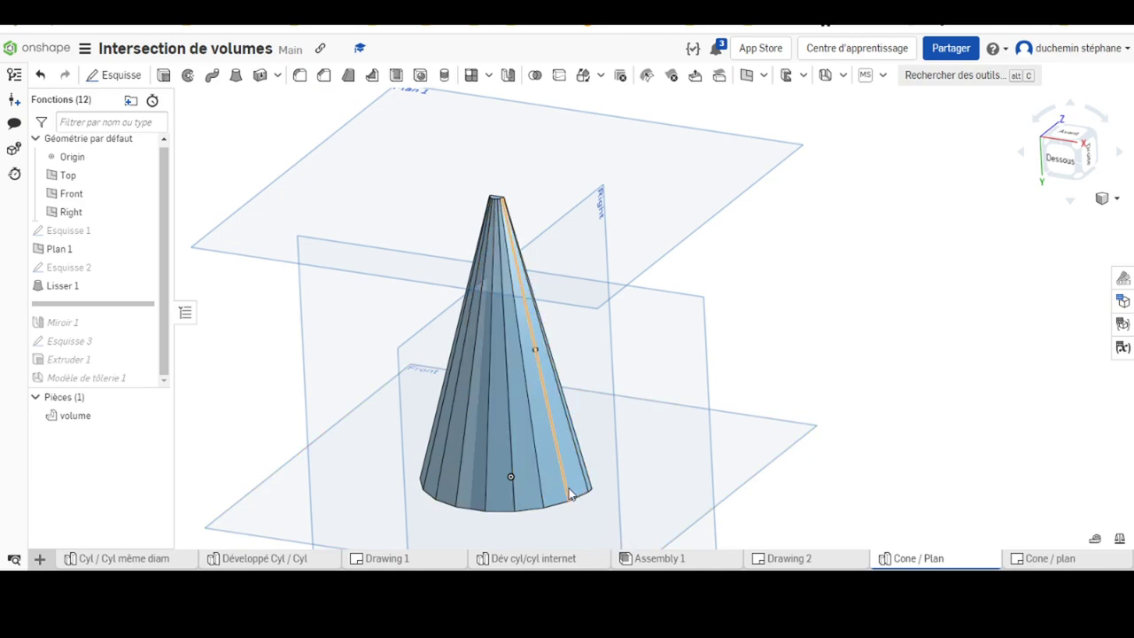
pyautogui.moveTo(505, 509)
pyautogui.mouseDown(button='right')
pyautogui.moveTo(561, 503)
pyautogui.moveTo(475, 470)
pyautogui.moveTo(848, 375)
pyautogui.moveTo(761, 347)
pyautogui.moveTo(873, 359)
pyautogui.moveTo(476, 422)
pyautogui.mouseUp(button='right')
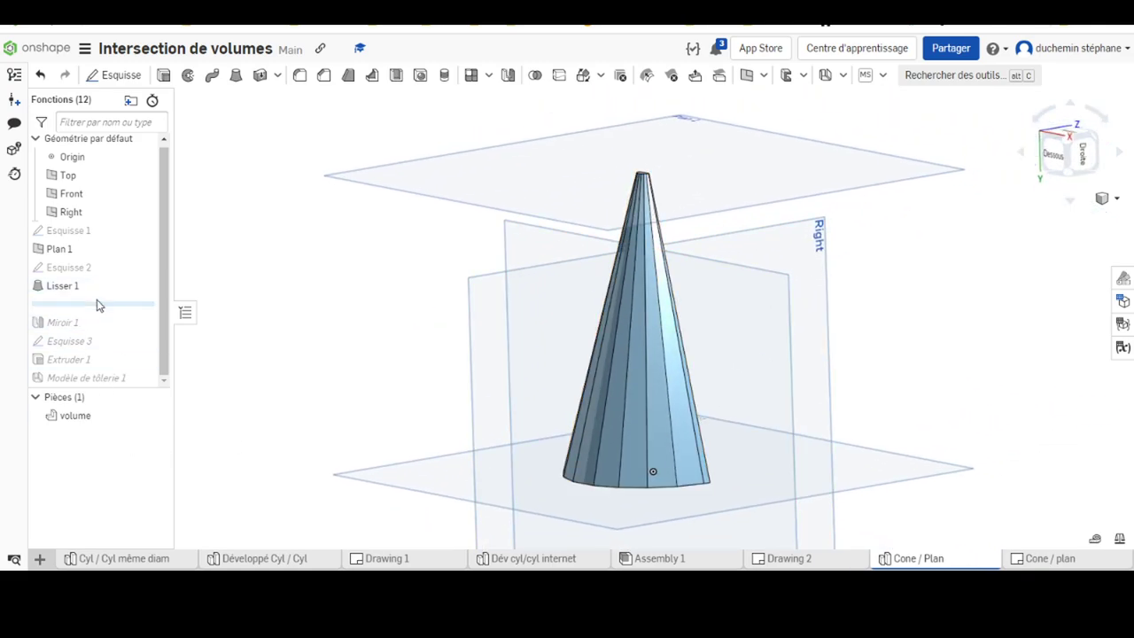
# Step: Roll the history back under Esquisse 1 and centre its circle in the view
pyautogui.moveTo(98, 304); pyautogui.dragTo(66, 247)
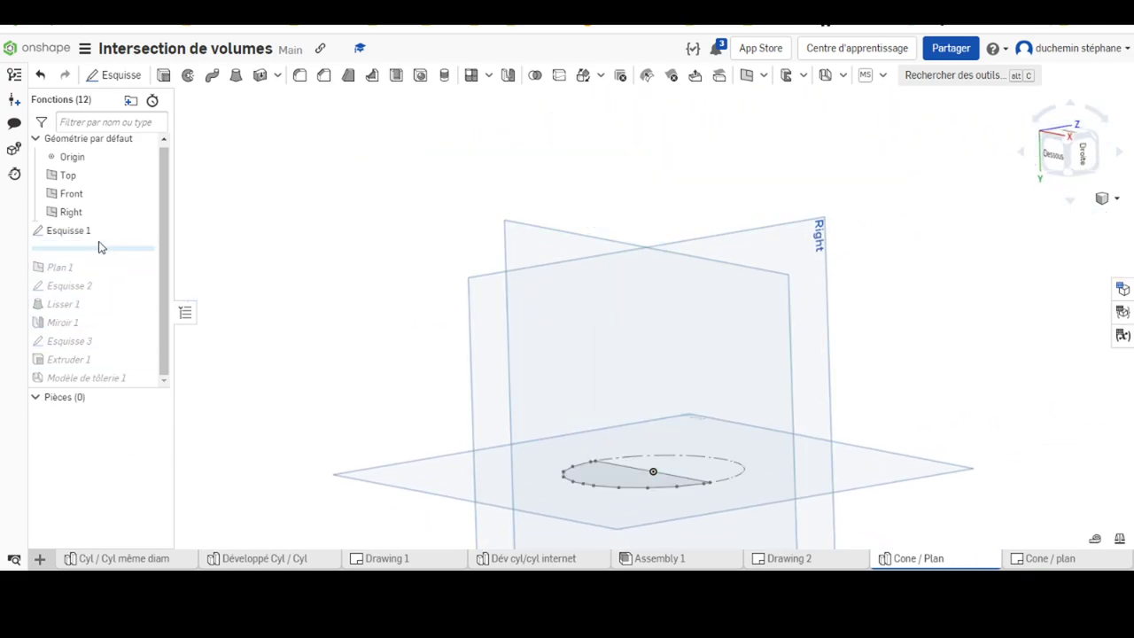
pyautogui.click(66, 232)
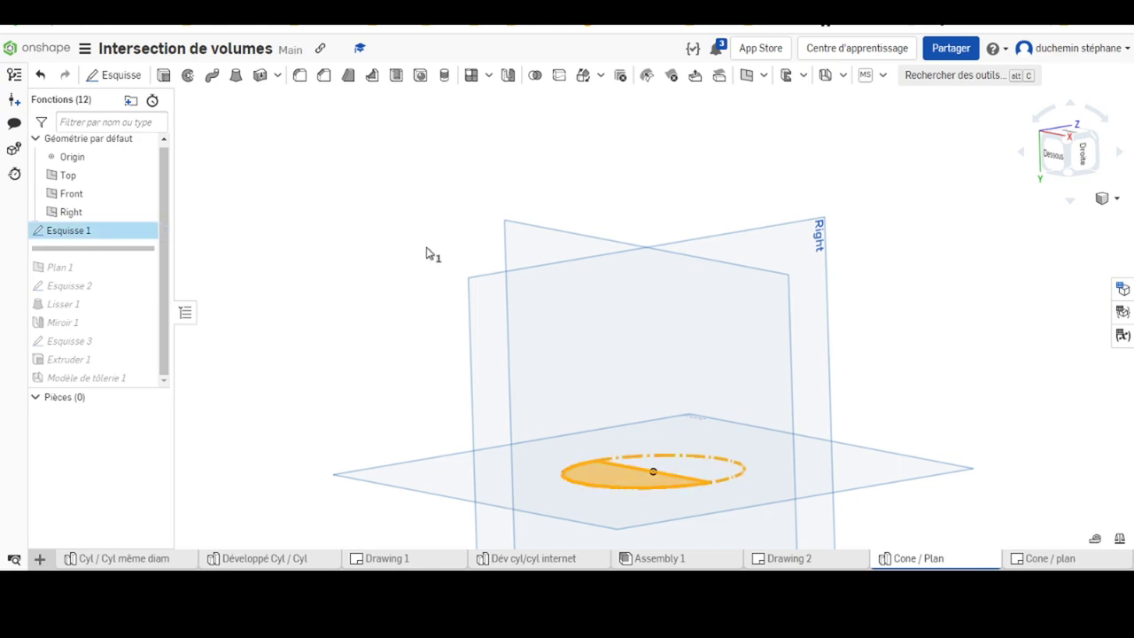
pyautogui.moveTo(426, 253); pyautogui.dragTo(424, 300, button='right')
pyautogui.moveTo(819, 511); pyautogui.dragTo(776, 351, button='middle')
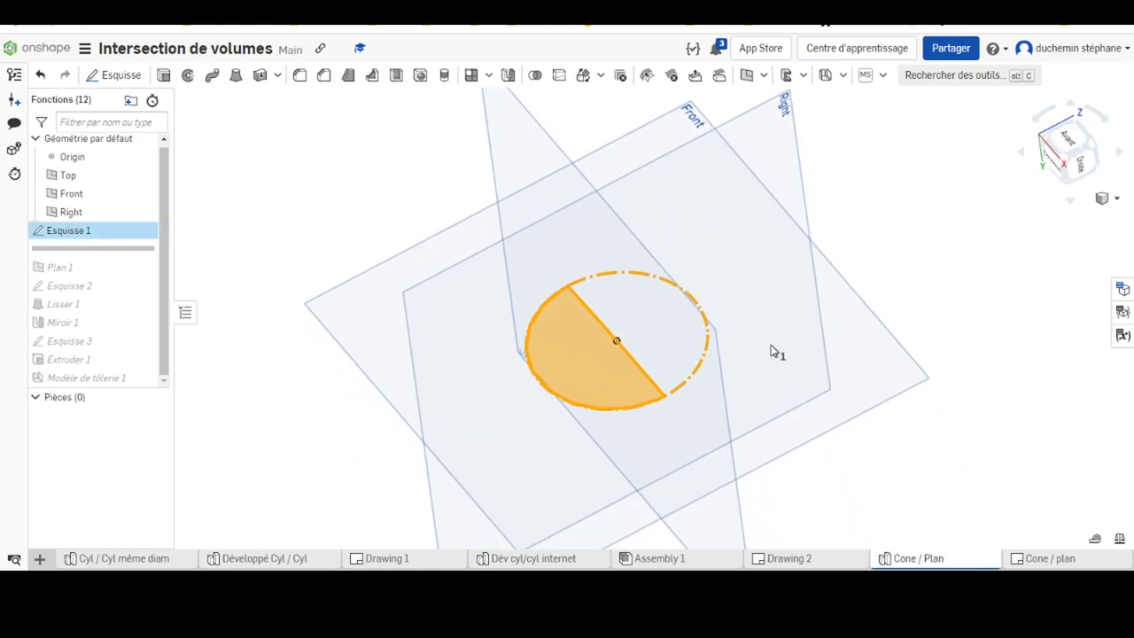
# Step: Edit the Esquisse 1 sketch through its Modifier option
pyautogui.click(304, 156)
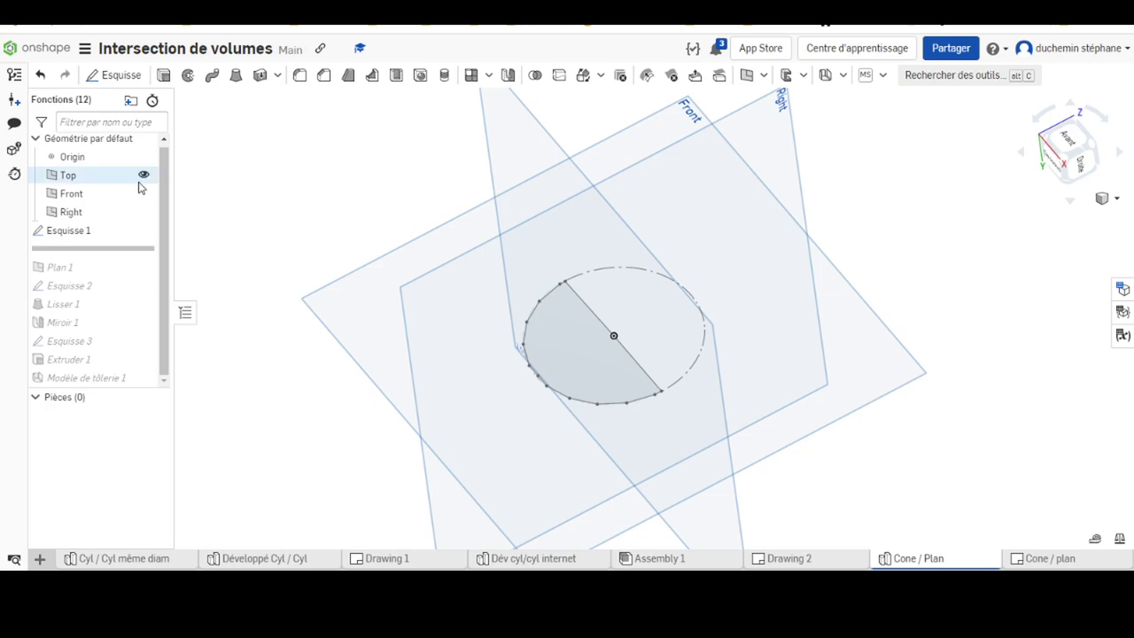
pyautogui.rightClick(71, 238)
pyautogui.click(147, 264)
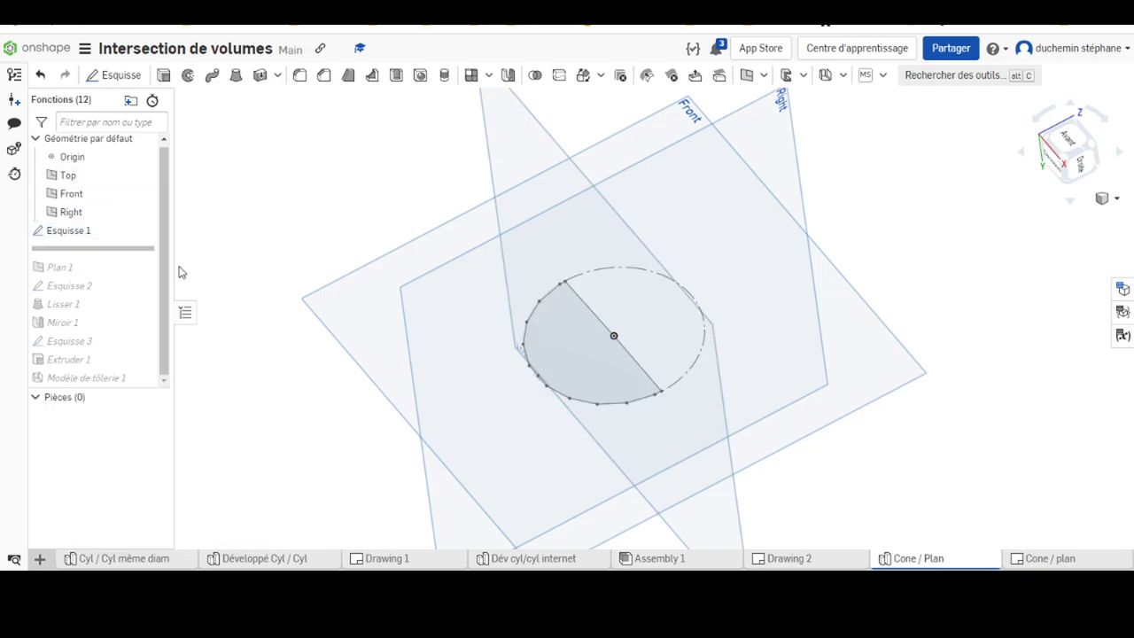
# Step: View the Esquisse 1 plane normal-on and zoom around the Ø60 circle
pyautogui.press('n')
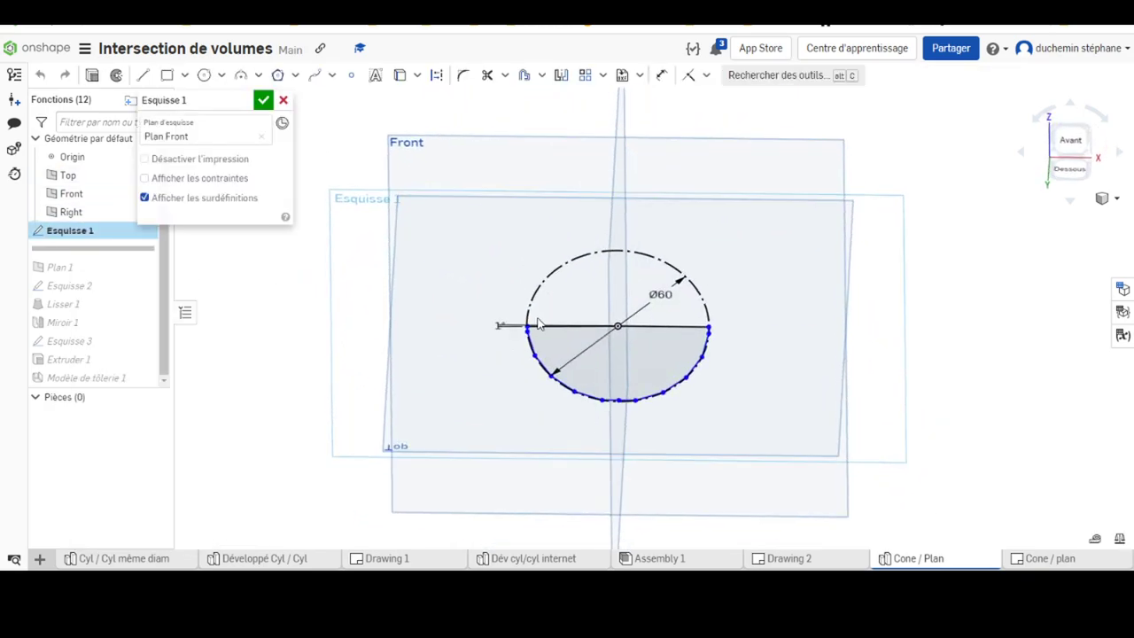
pyautogui.scroll(3, 521, 281)
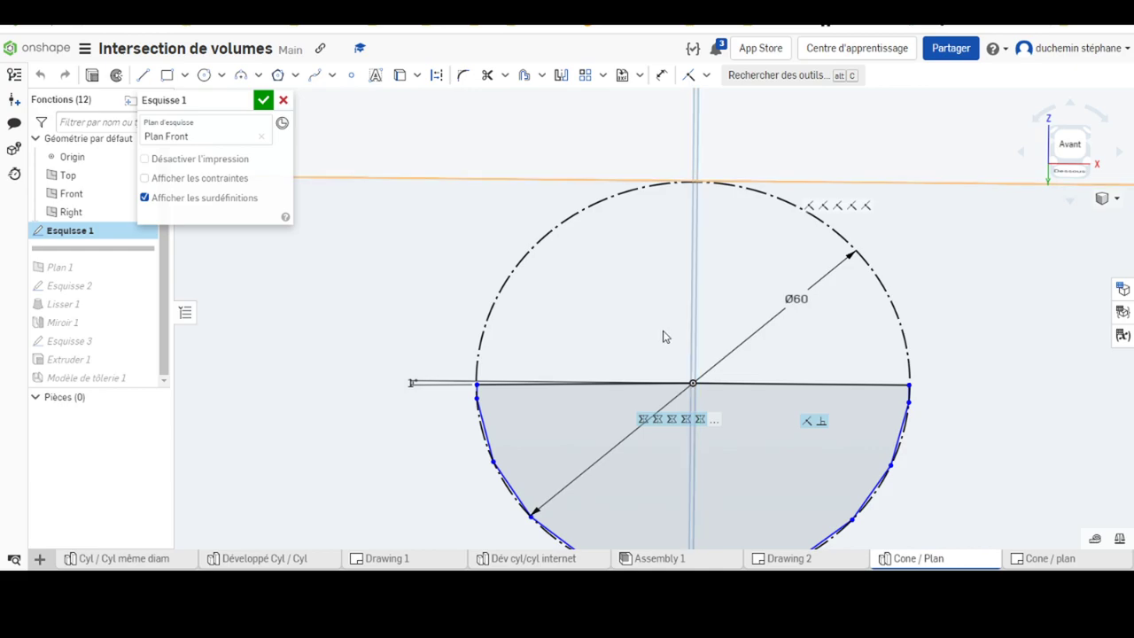
pyautogui.moveTo(626, 309)
pyautogui.mouseDown(button='right')
pyautogui.moveTo(602, 233)
pyautogui.moveTo(582, 230)
pyautogui.mouseUp(button='right')
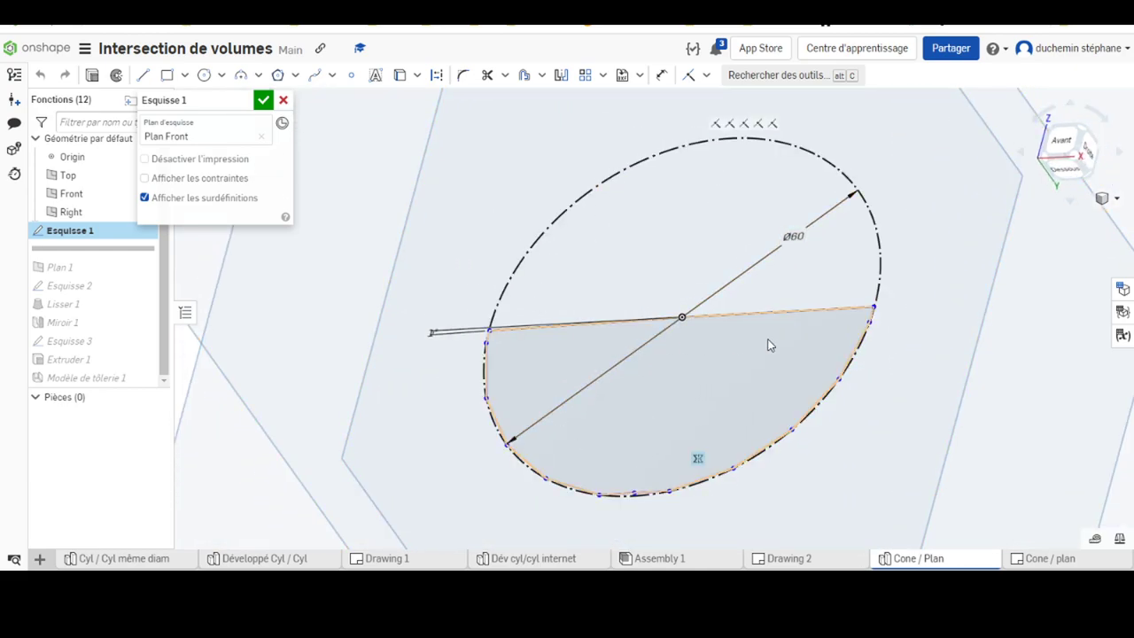
pyautogui.moveTo(757, 342); pyautogui.dragTo(773, 341, button='middle')
pyautogui.moveTo(773, 341)
pyautogui.mouseDown(button='right')
pyautogui.moveTo(770, 319)
pyautogui.moveTo(742, 311)
pyautogui.moveTo(765, 311)
pyautogui.moveTo(766, 323)
pyautogui.mouseUp(button='right')
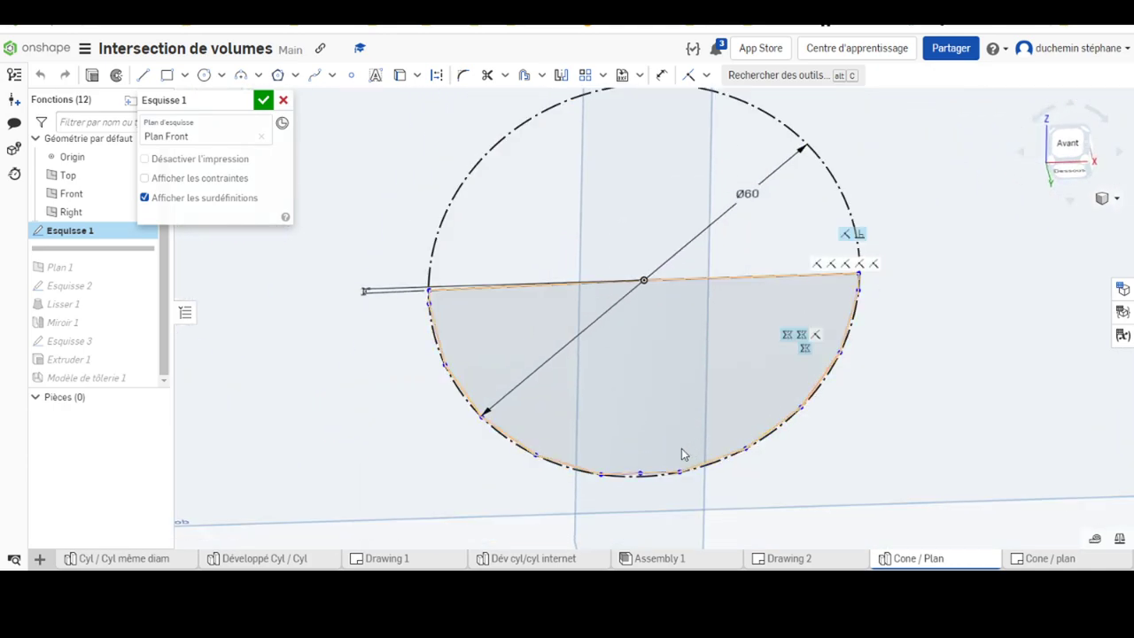
pyautogui.scroll(1, 861, 281)
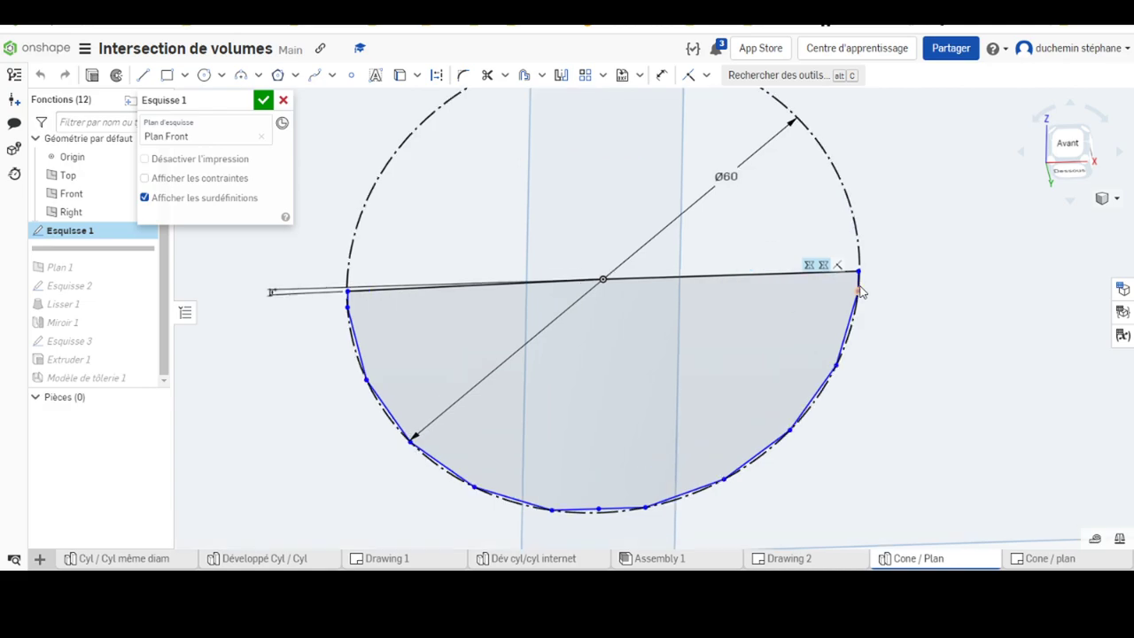
pyautogui.scroll(3, 864, 265)
pyautogui.scroll(3, 868, 257)
pyautogui.scroll(-1, 868, 257)
pyautogui.scroll(-2, 851, 270)
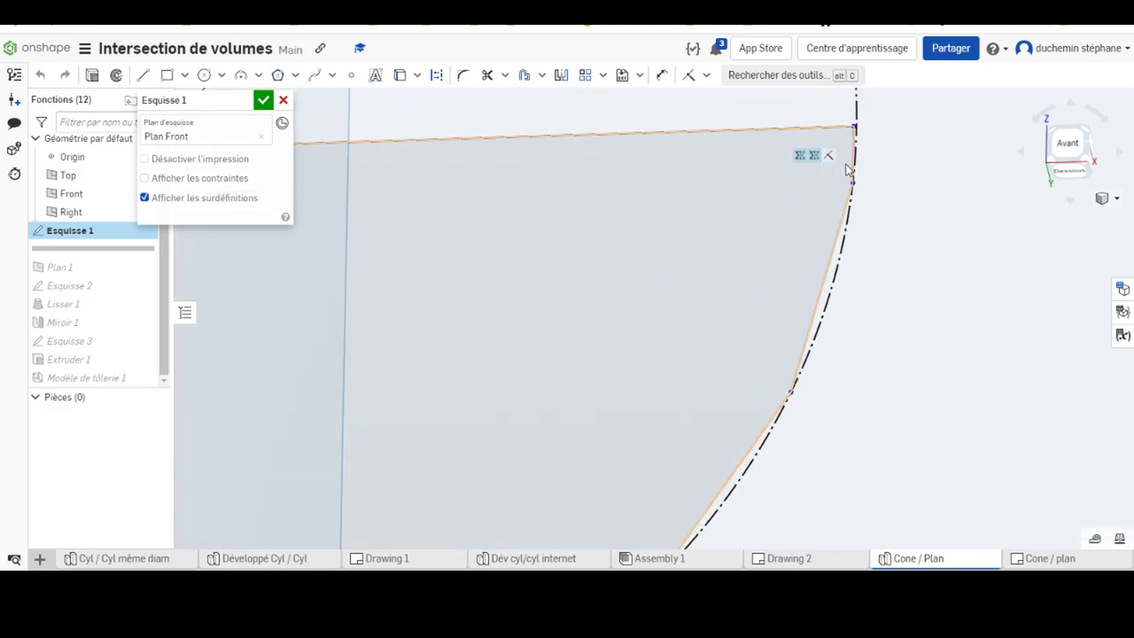
pyautogui.scroll(-2, 833, 292)
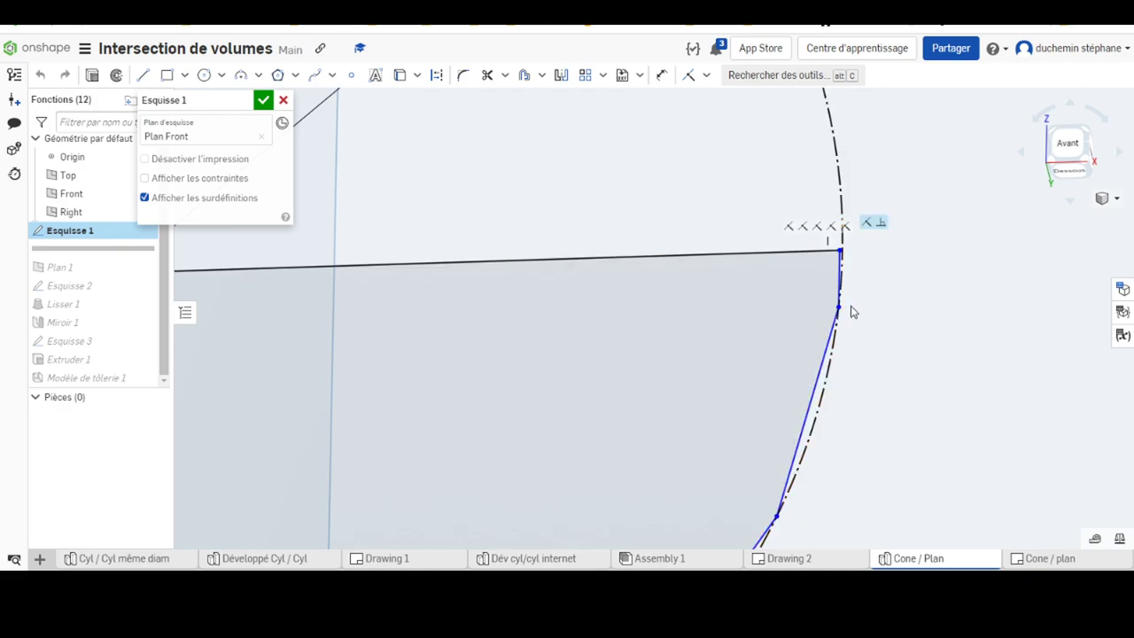
# Step: Pan to the bottom of the traced polyline and open the sketch constraint list
pyautogui.moveTo(722, 434); pyautogui.dragTo(836, 120, button='middle')
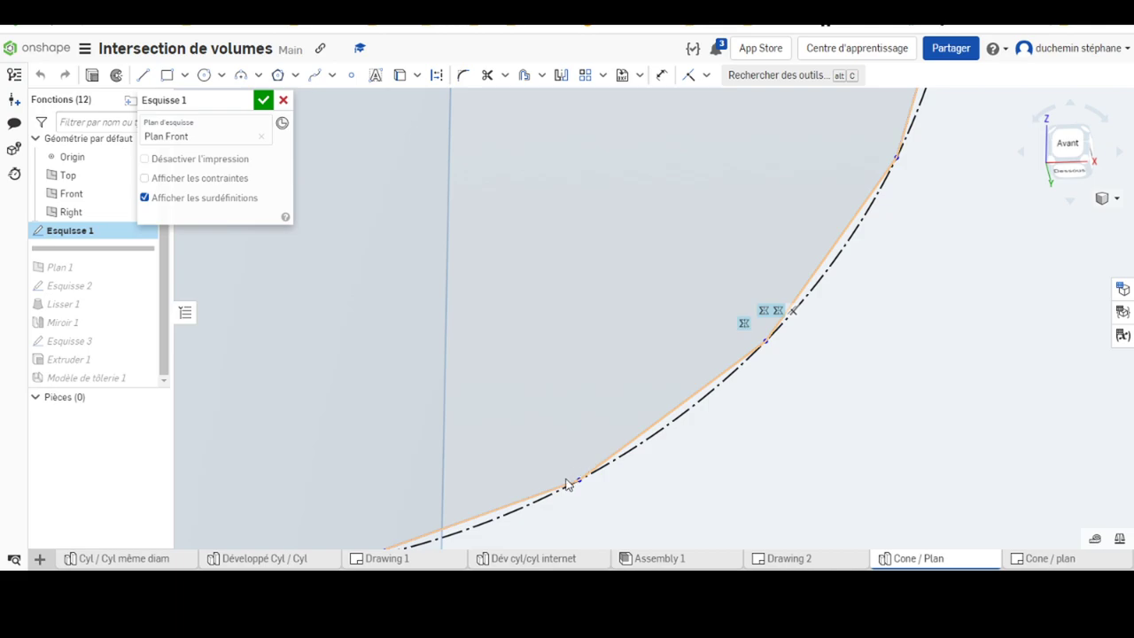
pyautogui.moveTo(569, 463); pyautogui.dragTo(747, 278, button='middle')
pyautogui.scroll(-2, 634, 326)
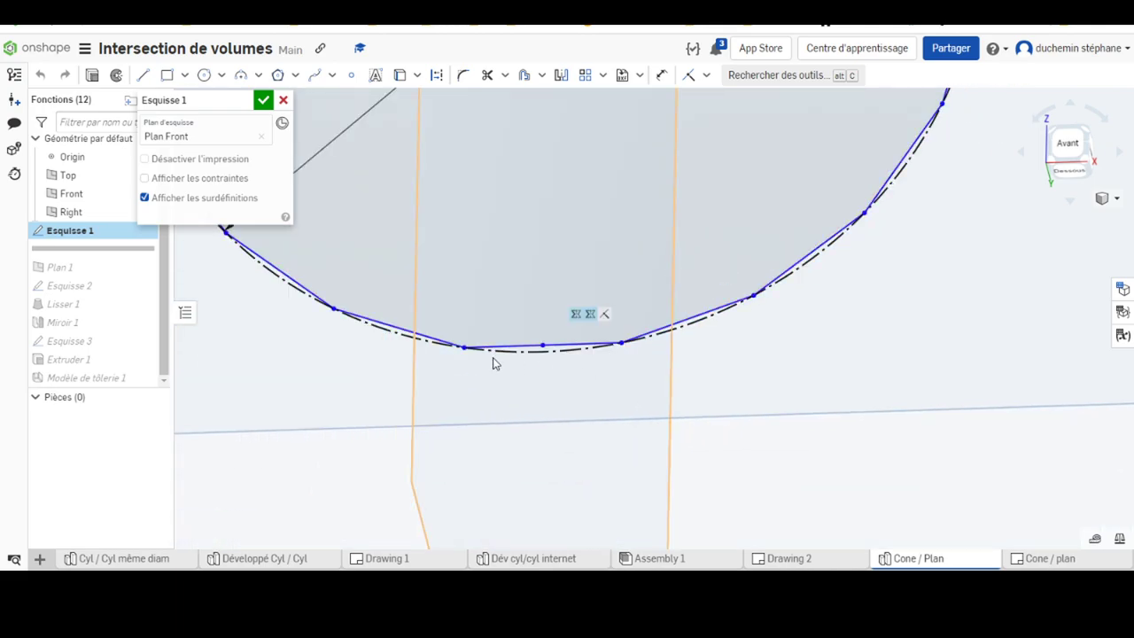
pyautogui.scroll(-2, 455, 296)
pyautogui.scroll(-2, 463, 266)
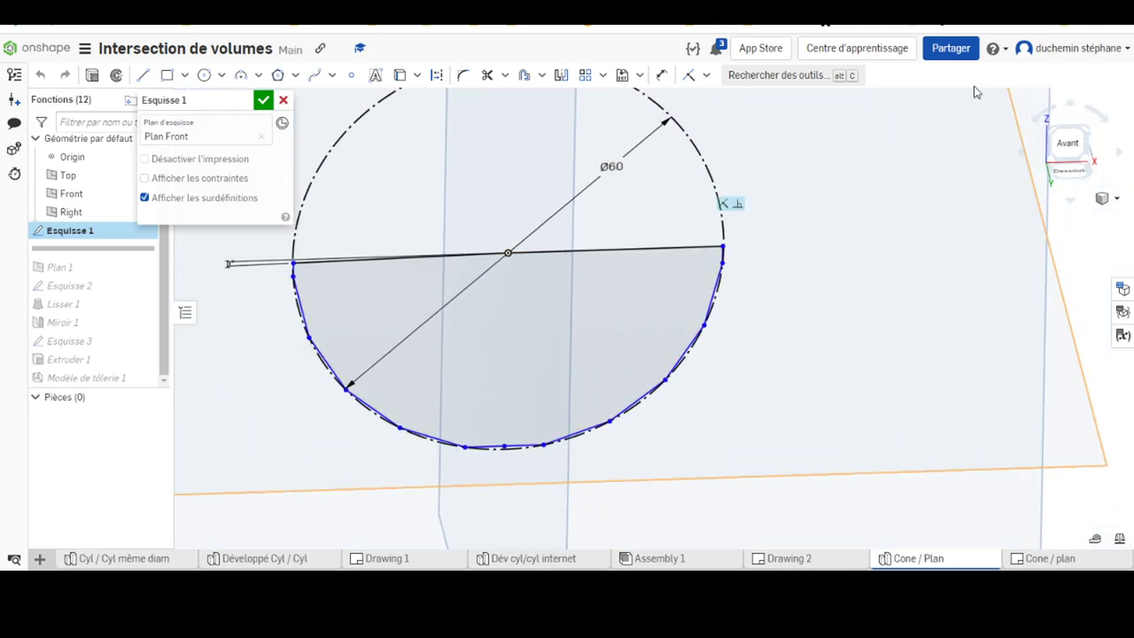
pyautogui.click(706, 76)
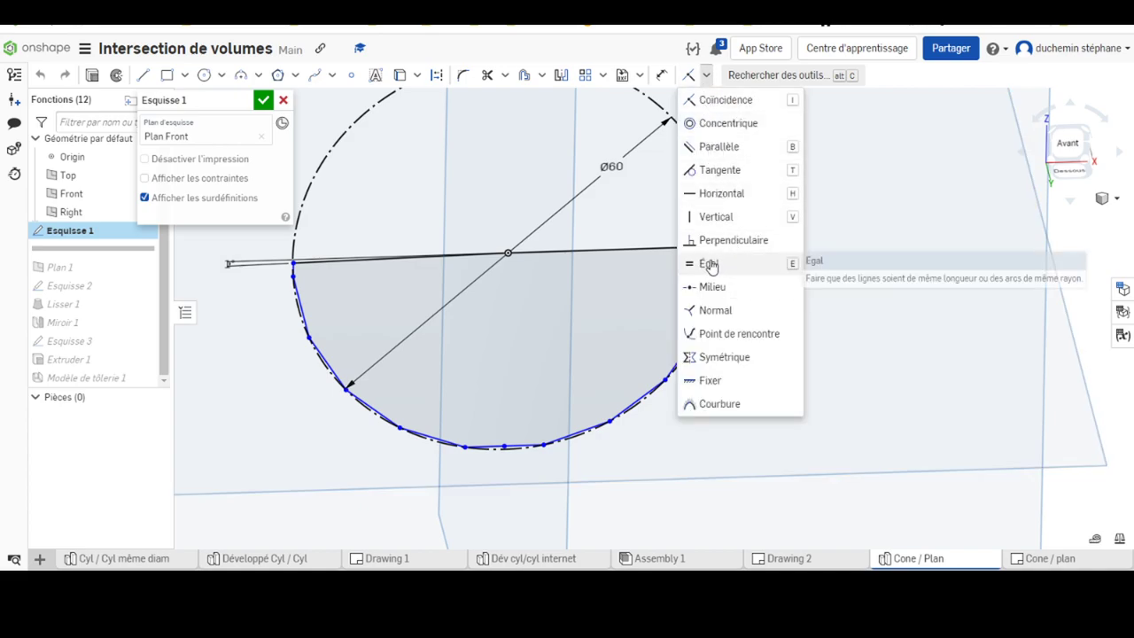
# Step: Apply the Égal constraint to a polyline segment on the lower half-circle
pyautogui.click(1078, 234)
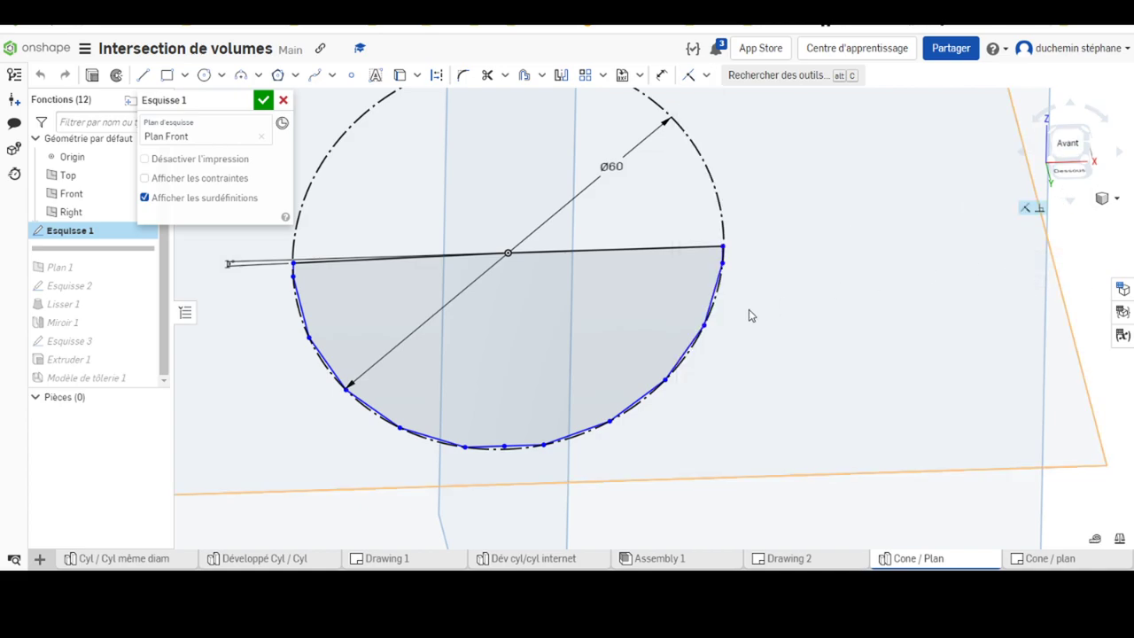
pyautogui.click(676, 368)
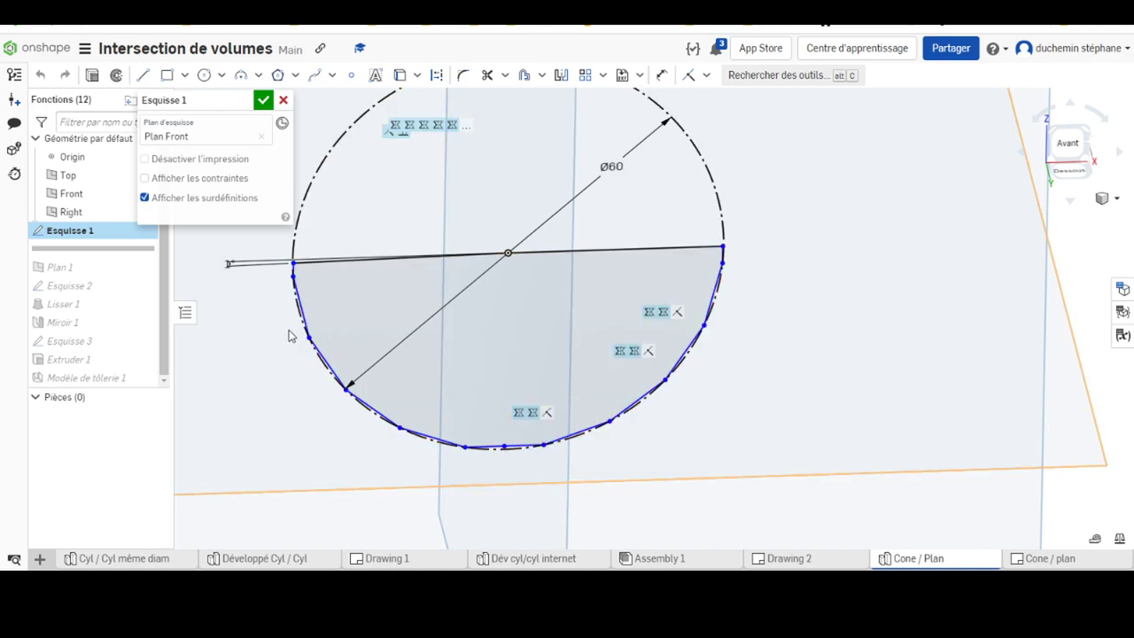
pyautogui.scroll(1, 271, 263)
pyautogui.scroll(3, 284, 295)
pyautogui.scroll(2, 304, 305)
# Step: Make the polyline segments at the circle's left end equal as well
pyautogui.moveTo(304, 306); pyautogui.dragTo(374, 362, button='middle')
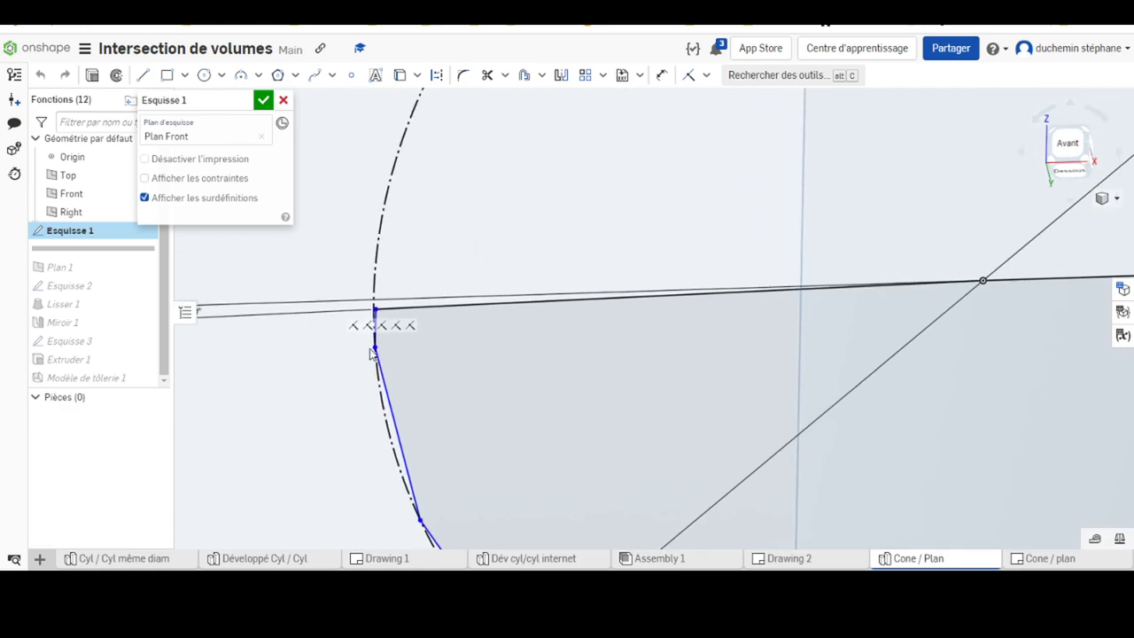
pyautogui.moveTo(842, 307); pyautogui.dragTo(671, 220, button='middle')
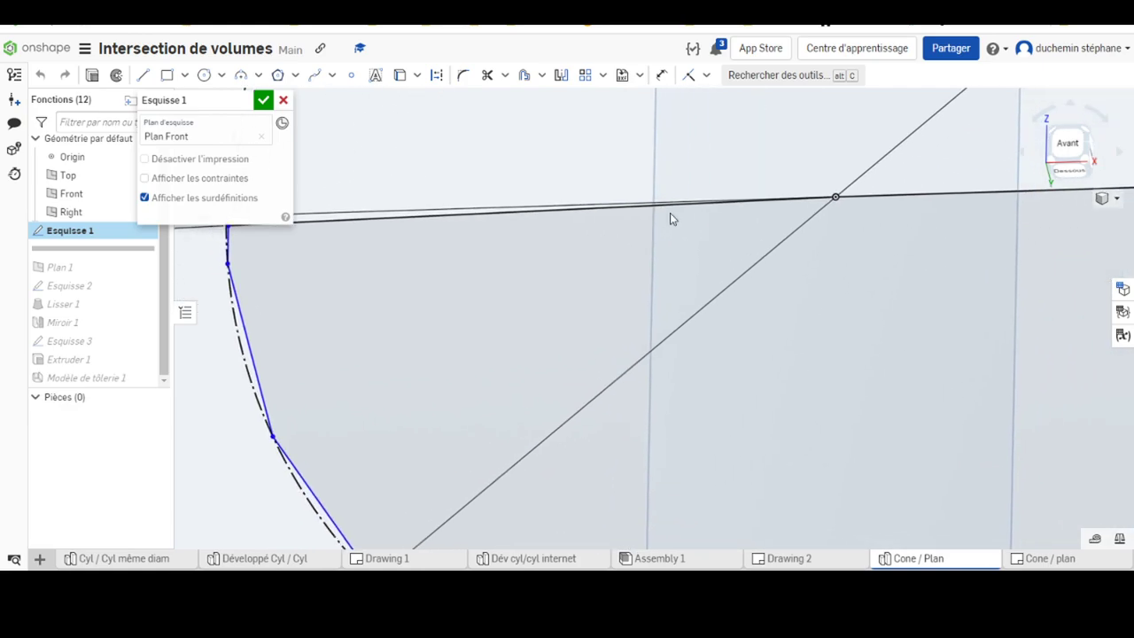
pyautogui.moveTo(508, 252); pyautogui.dragTo(655, 261, button='middle')
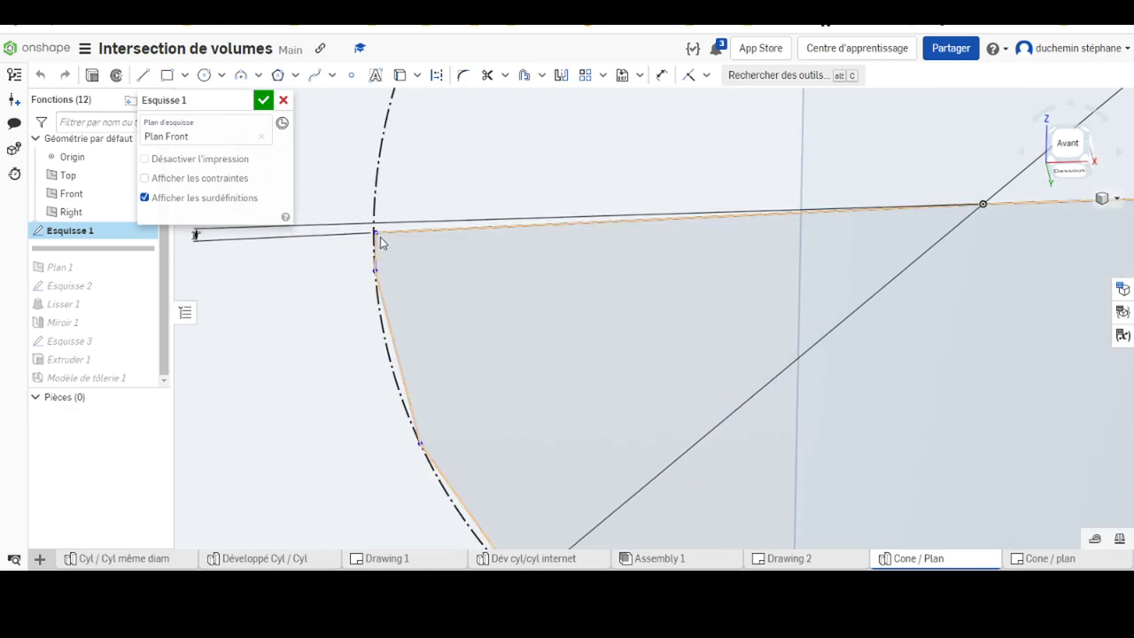
pyautogui.click(671, 226)
pyautogui.click(858, 208)
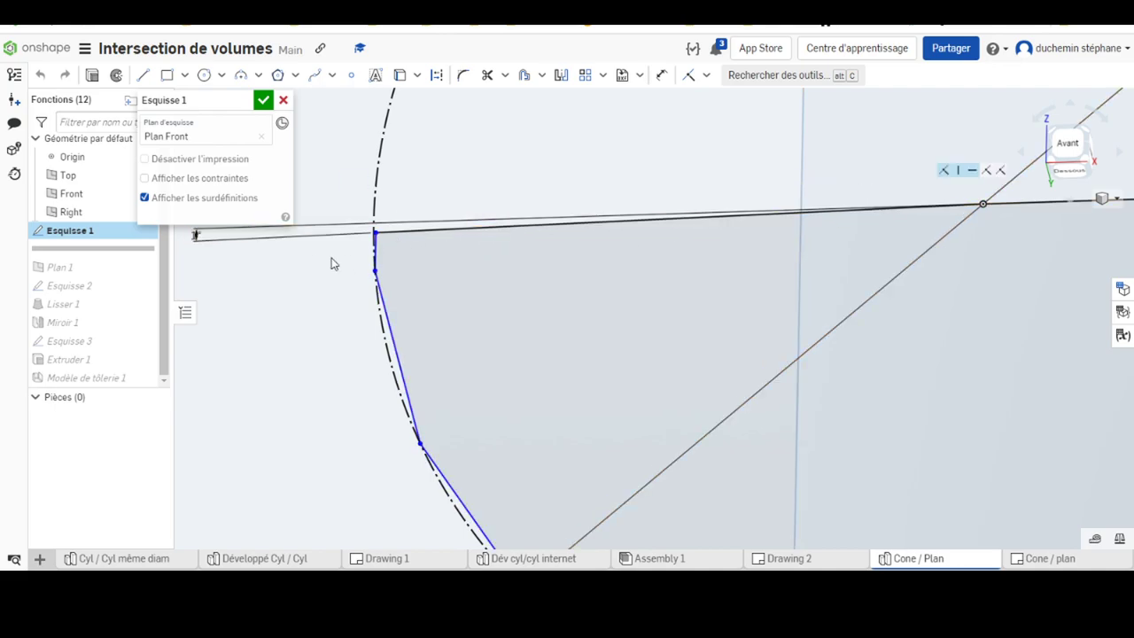
# Step: Fit the whole sketch and tilt the view to check the equalised segment chain
pyautogui.scroll(2, 301, 275)
pyautogui.scroll(-3, 318, 301)
pyautogui.scroll(3, 324, 350)
pyautogui.scroll(3, 346, 381)
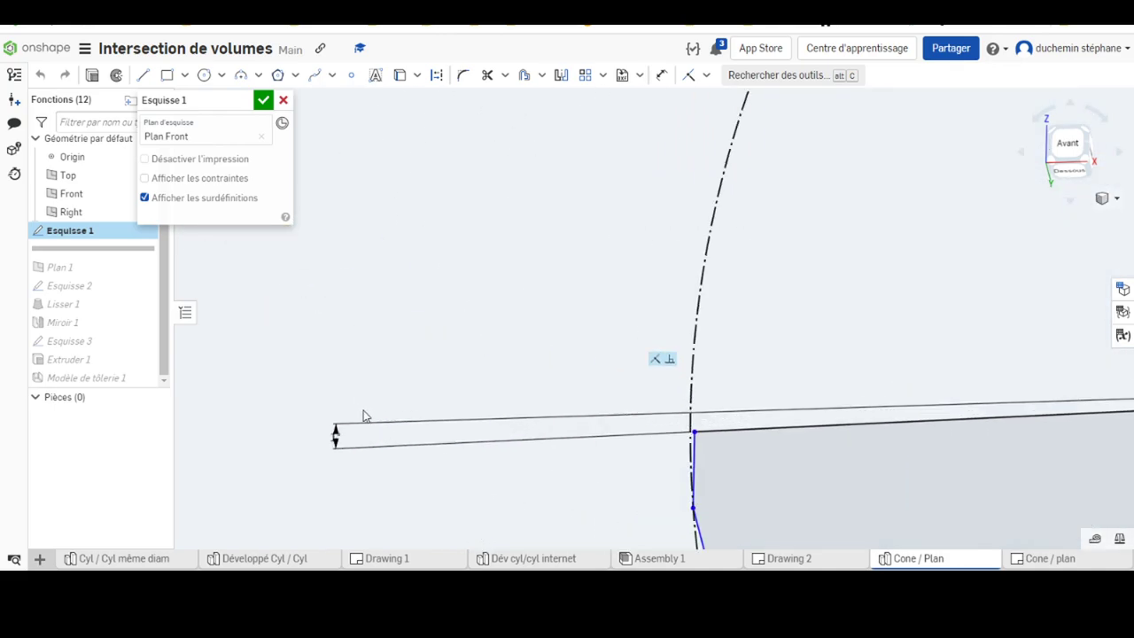
pyautogui.scroll(3, 363, 416)
pyautogui.scroll(-3, 714, 311)
pyautogui.scroll(-3, 484, 154)
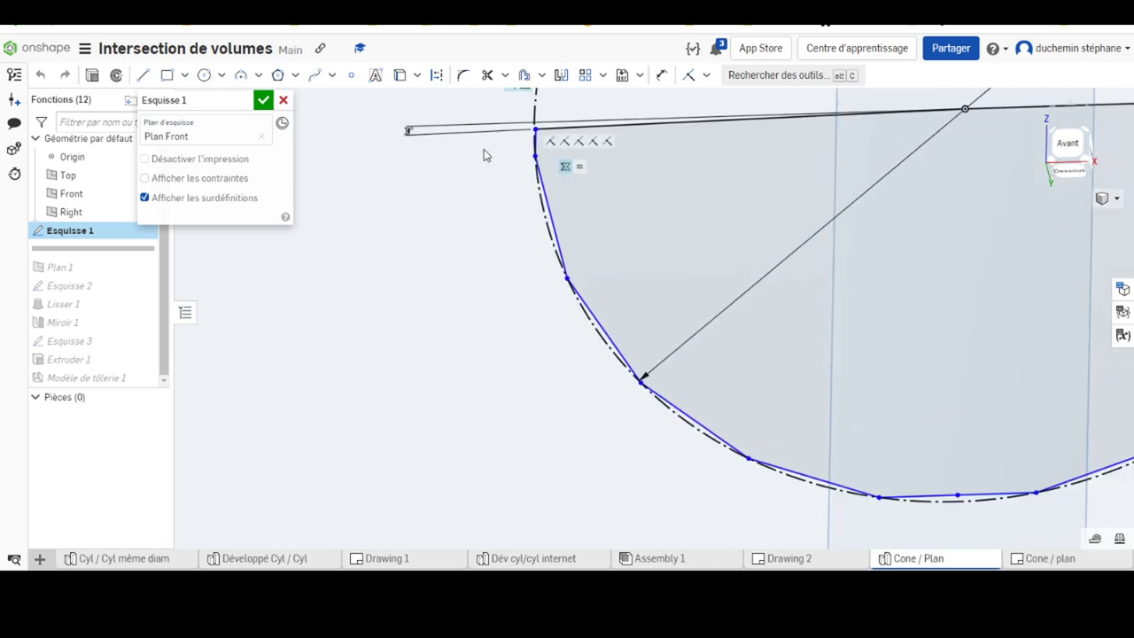
pyautogui.scroll(-2, 542, 240)
pyautogui.press('f')
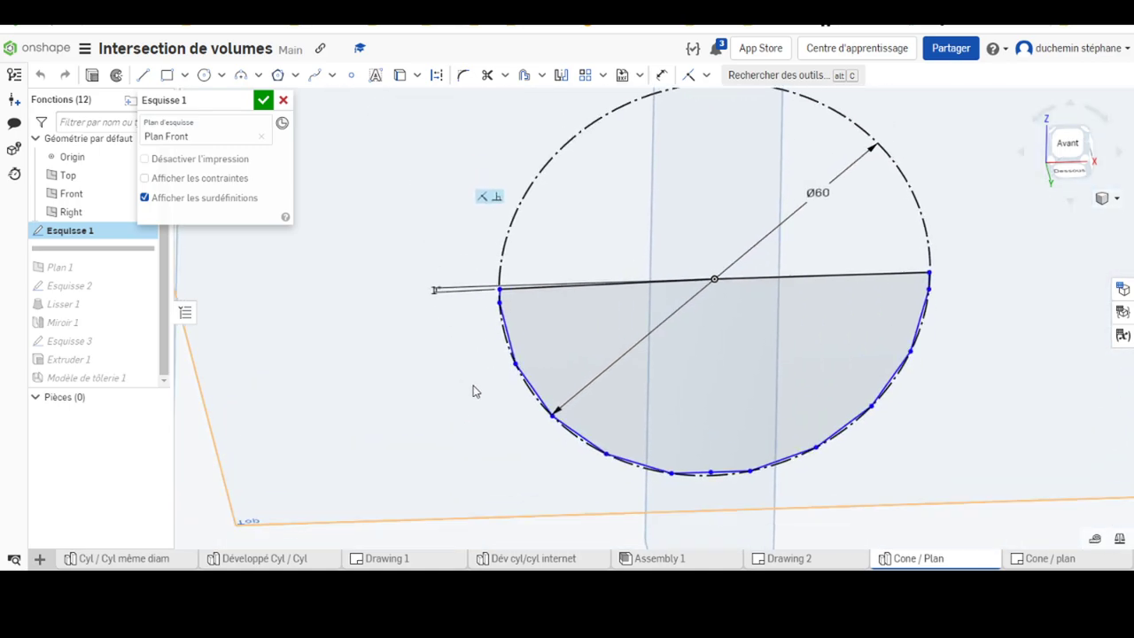
pyautogui.moveTo(477, 392); pyautogui.dragTo(474, 364, button='right')
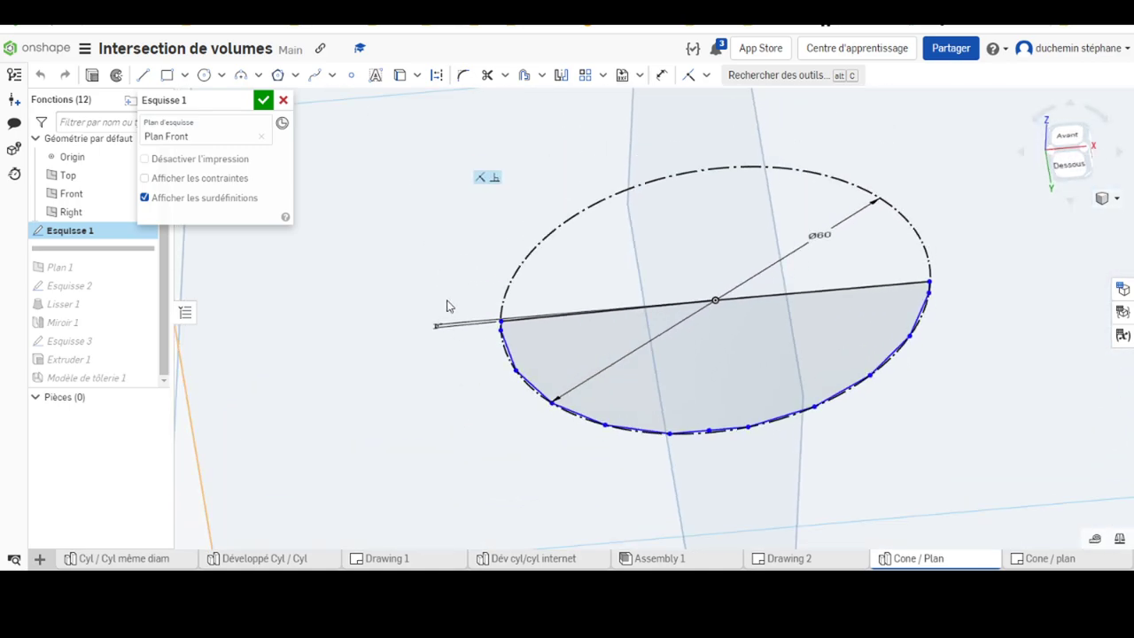
# Step: Finish Esquisse 1 and roll the history forward to include Plan 1
pyautogui.click(264, 100)
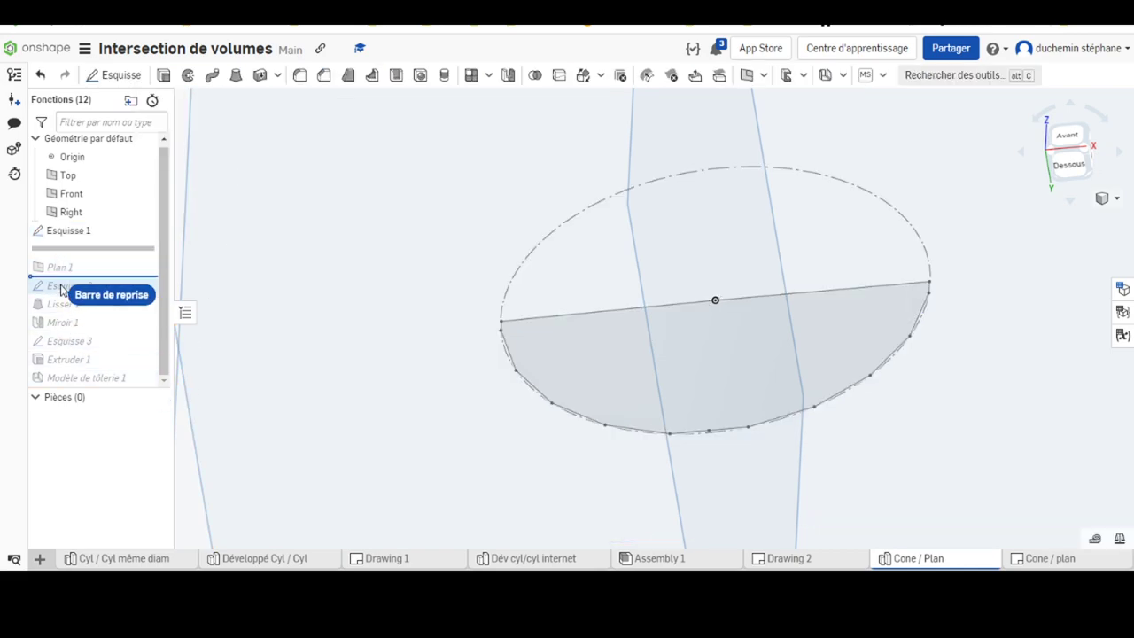
pyautogui.moveTo(62, 252); pyautogui.dragTo(62, 268)
pyautogui.scroll(-5, 395, 291)
pyautogui.moveTo(379, 351)
pyautogui.mouseDown(button='right')
pyautogui.moveTo(337, 397)
pyautogui.moveTo(335, 424)
pyautogui.moveTo(345, 407)
pyautogui.mouseUp(button='right')
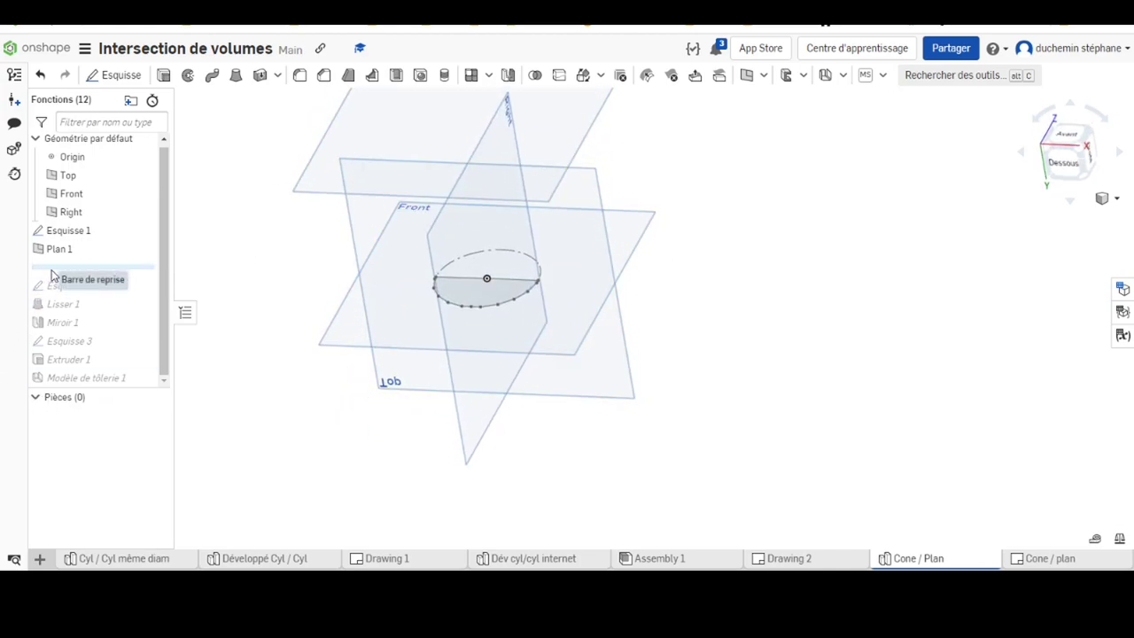
# Step: Roll the history forward past Esquisse 2 and centre its ellipse in the view
pyautogui.moveTo(55, 268); pyautogui.dragTo(53, 287)
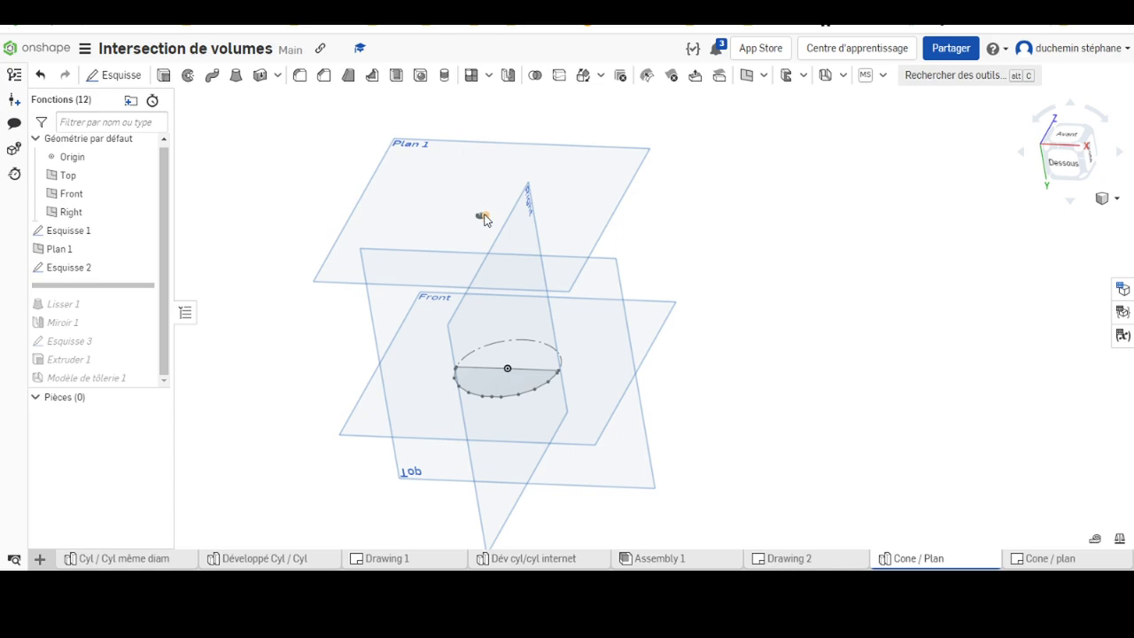
pyautogui.scroll(5, 479, 216)
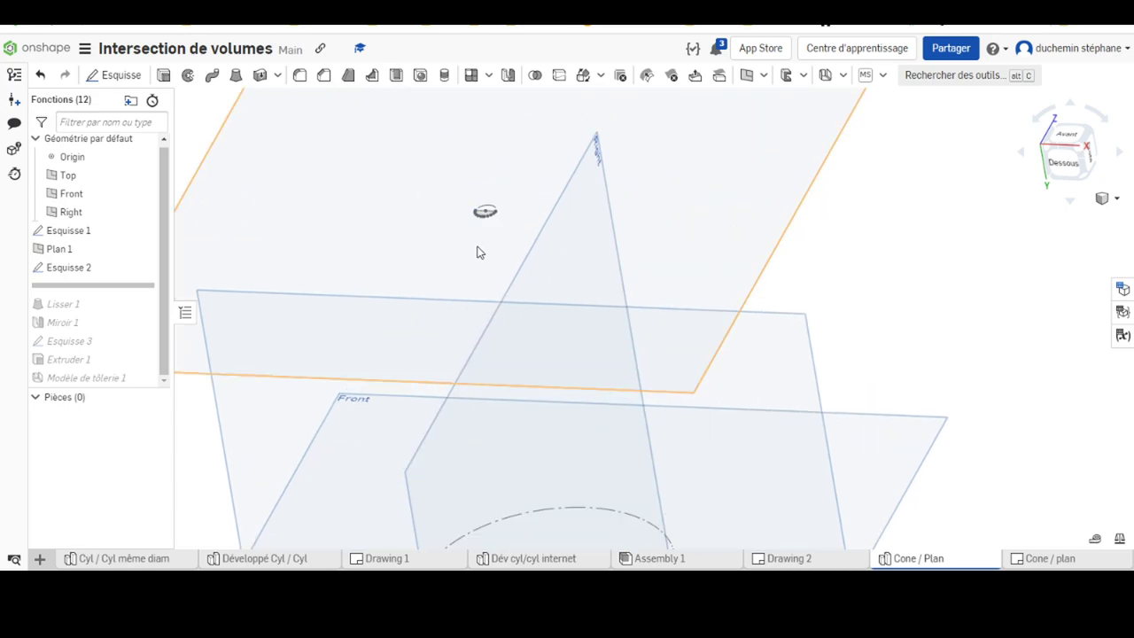
pyautogui.scroll(3, 491, 186)
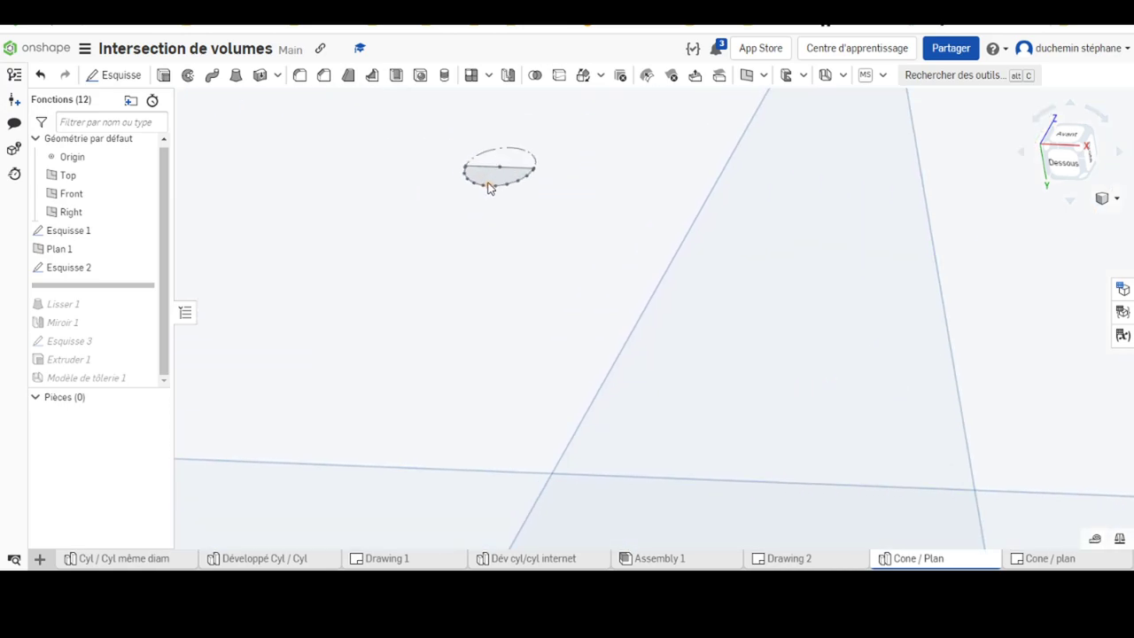
pyautogui.scroll(3, 492, 188)
pyautogui.scroll(2, 491, 187)
pyautogui.moveTo(375, 277)
pyautogui.mouseDown(button='right')
pyautogui.moveTo(410, 261)
pyautogui.moveTo(417, 274)
pyautogui.moveTo(412, 197)
pyautogui.moveTo(420, 204)
pyautogui.mouseUp(button='right')
pyautogui.moveTo(420, 204); pyautogui.dragTo(448, 261, button='middle')
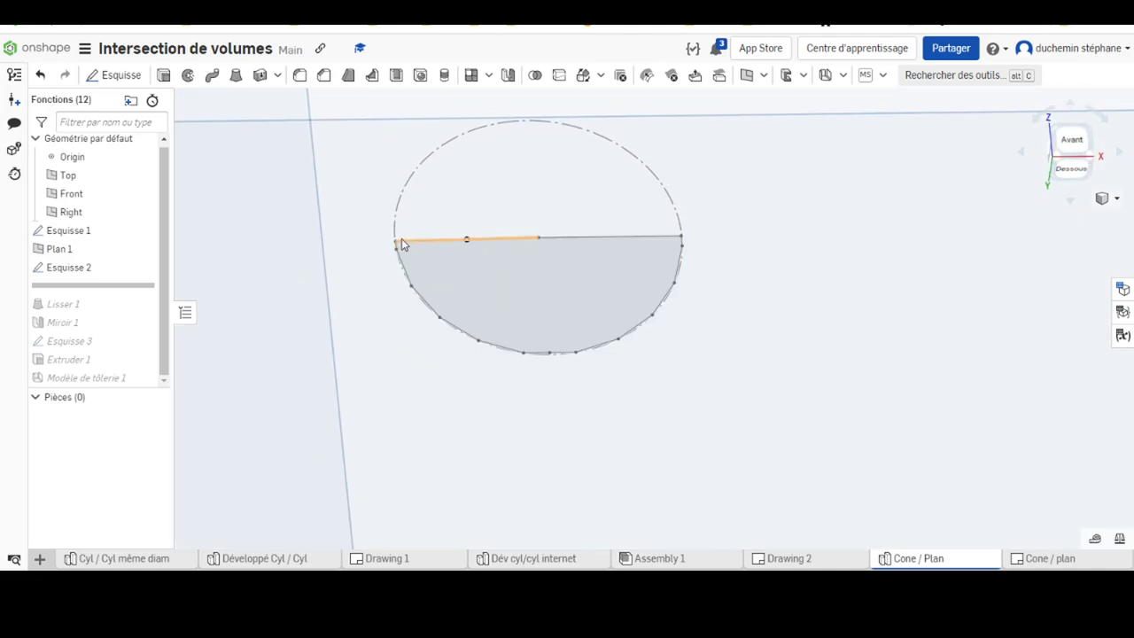
# Step: Zoom and reorient the view front-on to the cone axis
pyautogui.scroll(3, 653, 289)
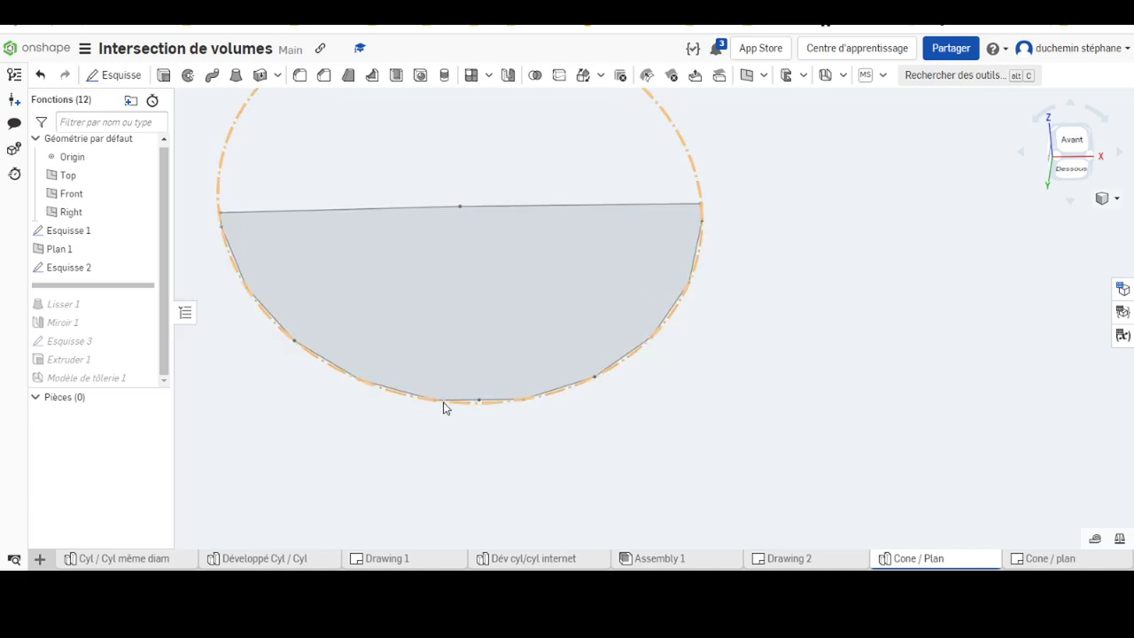
pyautogui.scroll(-3, 248, 299)
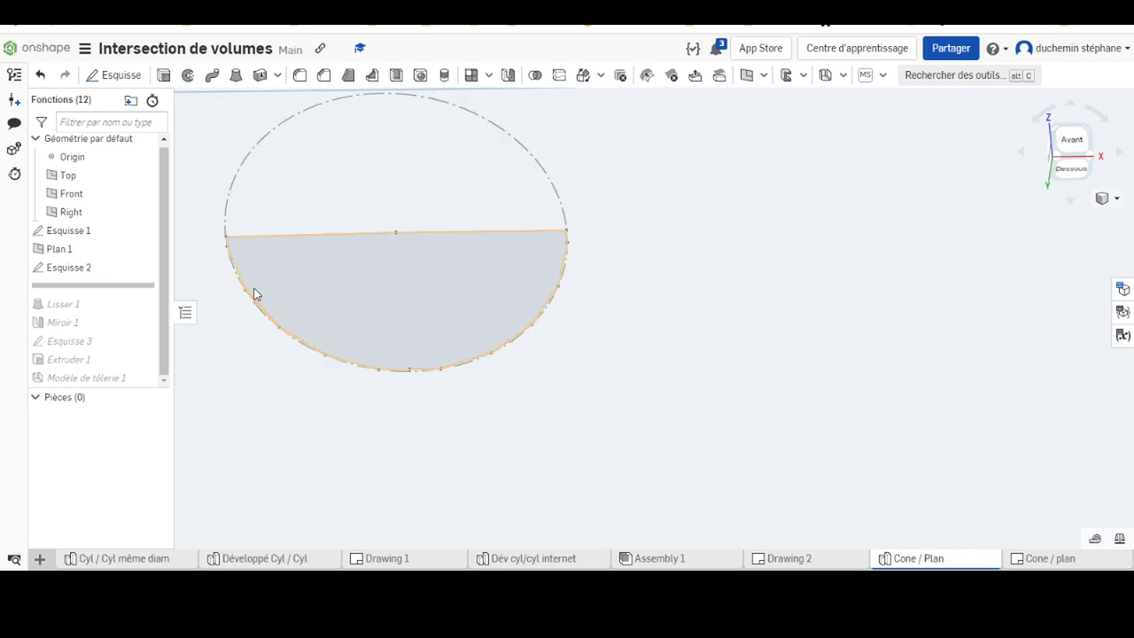
pyautogui.scroll(-3, 264, 345)
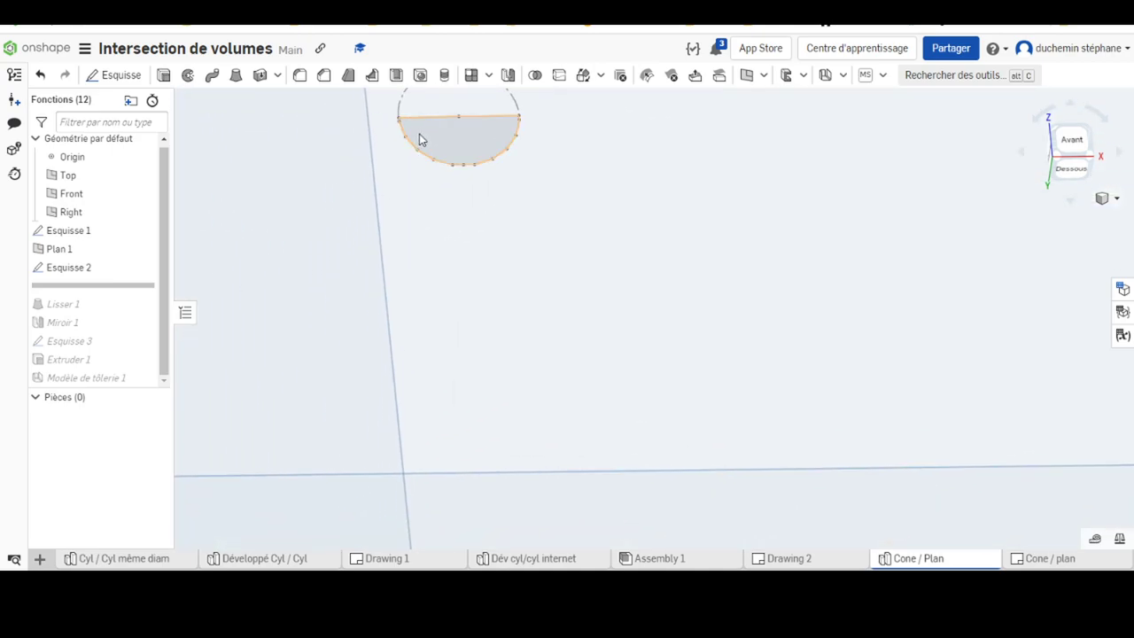
pyautogui.scroll(-2, 479, 307)
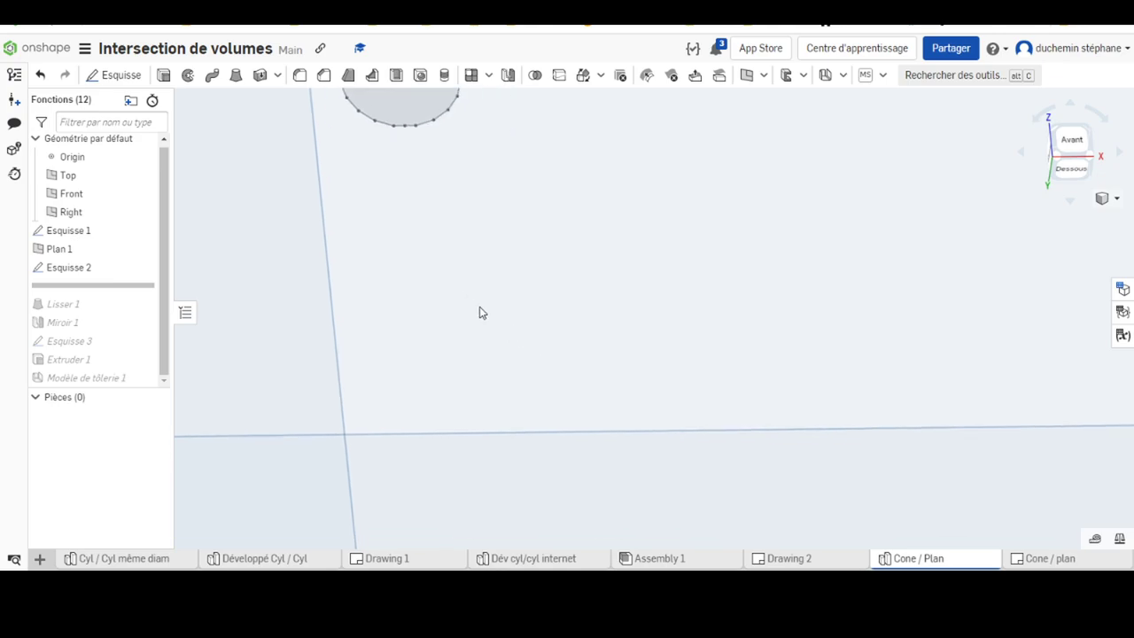
pyautogui.moveTo(500, 339)
pyautogui.mouseDown(button='right')
pyautogui.moveTo(602, 430)
pyautogui.moveTo(681, 393)
pyautogui.moveTo(656, 393)
pyautogui.moveTo(736, 466)
pyautogui.mouseUp(button='right')
pyautogui.scroll(2, 771, 493)
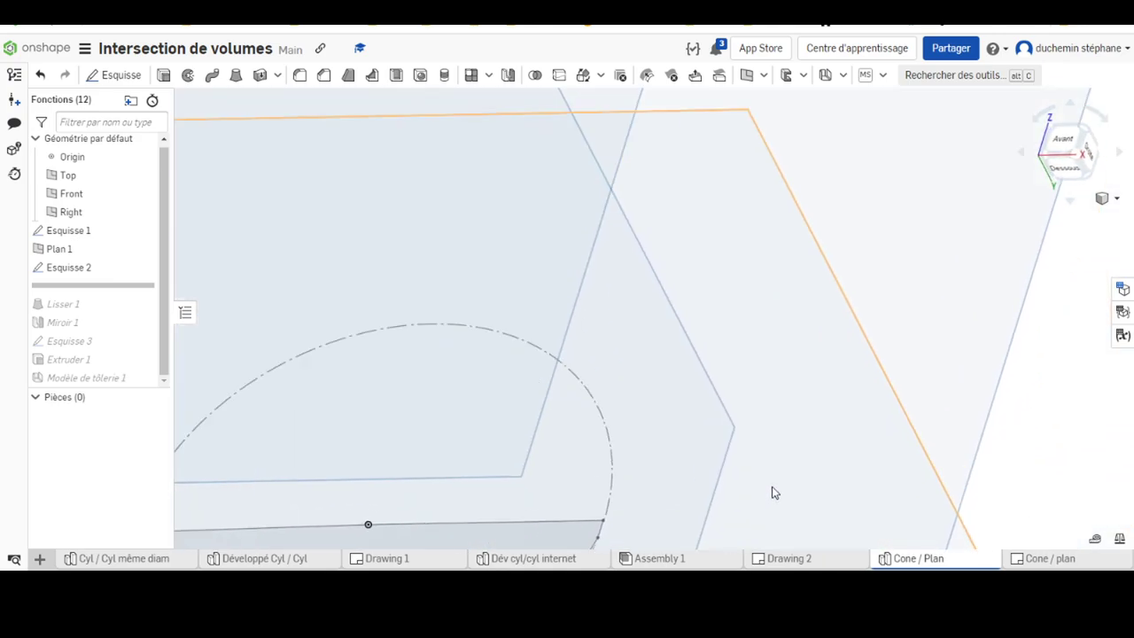
pyautogui.scroll(-1, 517, 461)
pyautogui.scroll(3, 582, 504)
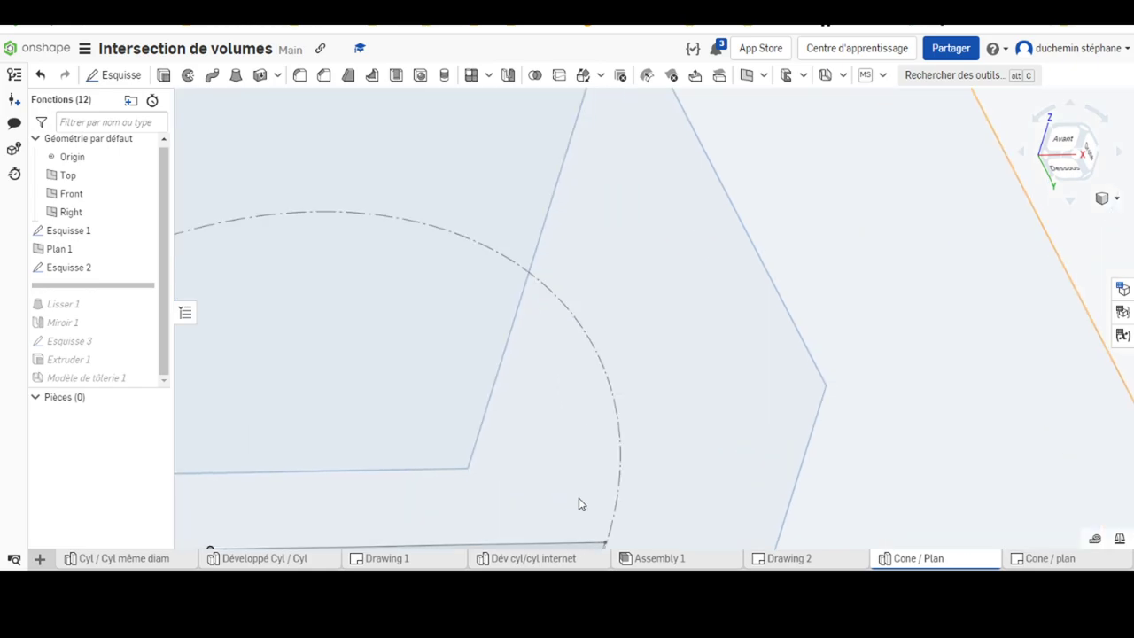
pyautogui.scroll(2, 658, 352)
pyautogui.scroll(2, 587, 311)
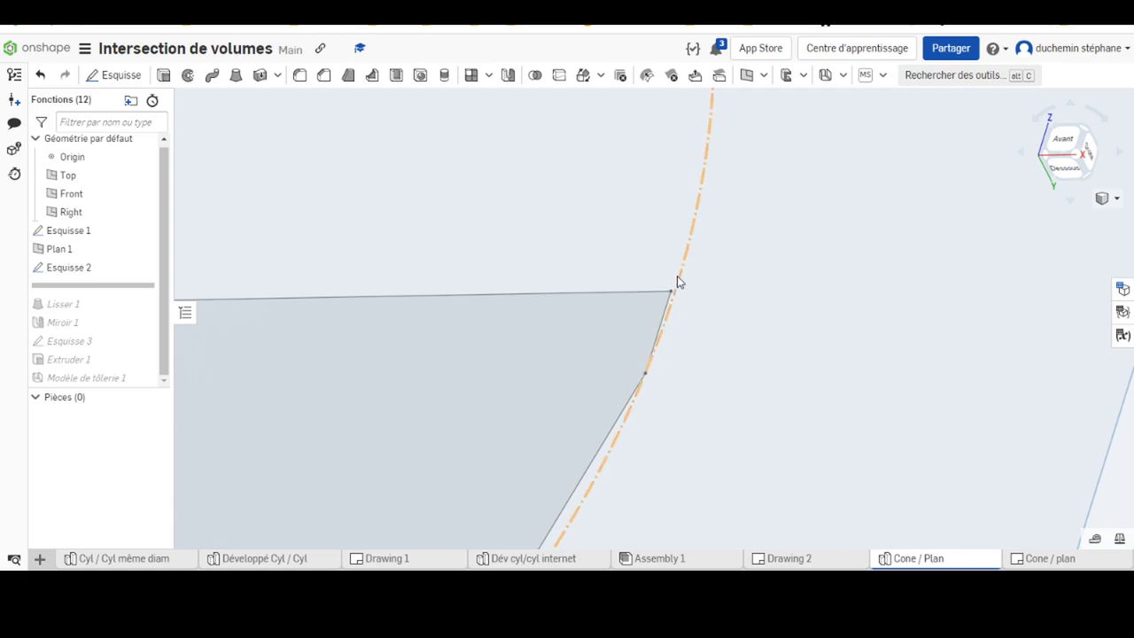
pyautogui.click(592, 465)
pyautogui.scroll(-3, 502, 266)
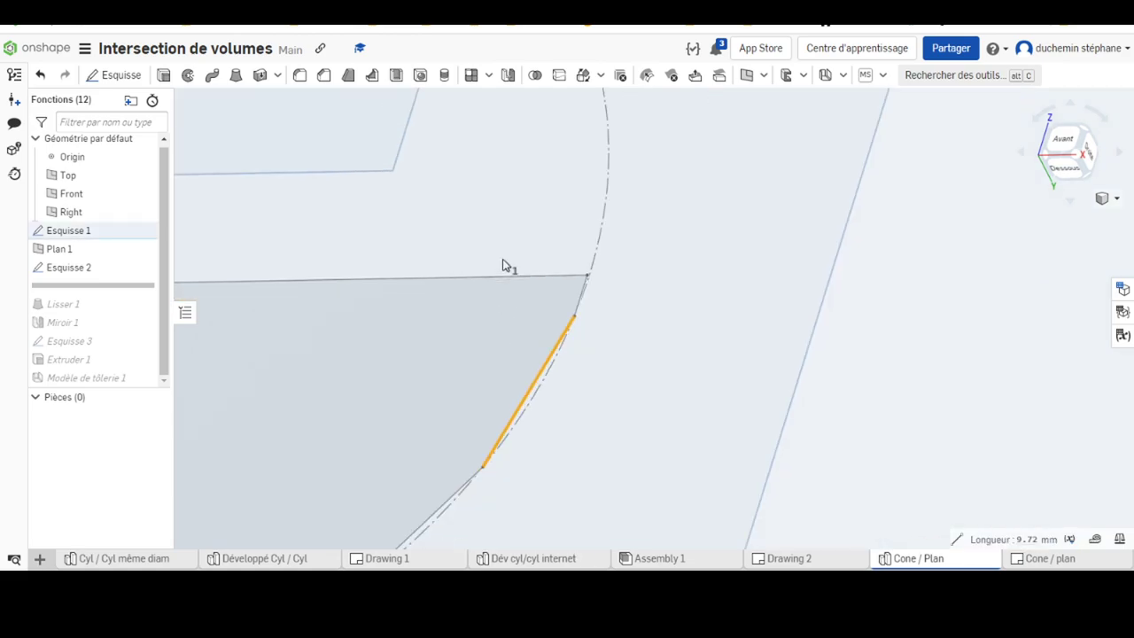
pyautogui.scroll(-2, 502, 265)
pyautogui.moveTo(470, 264); pyautogui.dragTo(515, 399, button='middle')
pyautogui.scroll(5, 339, 119)
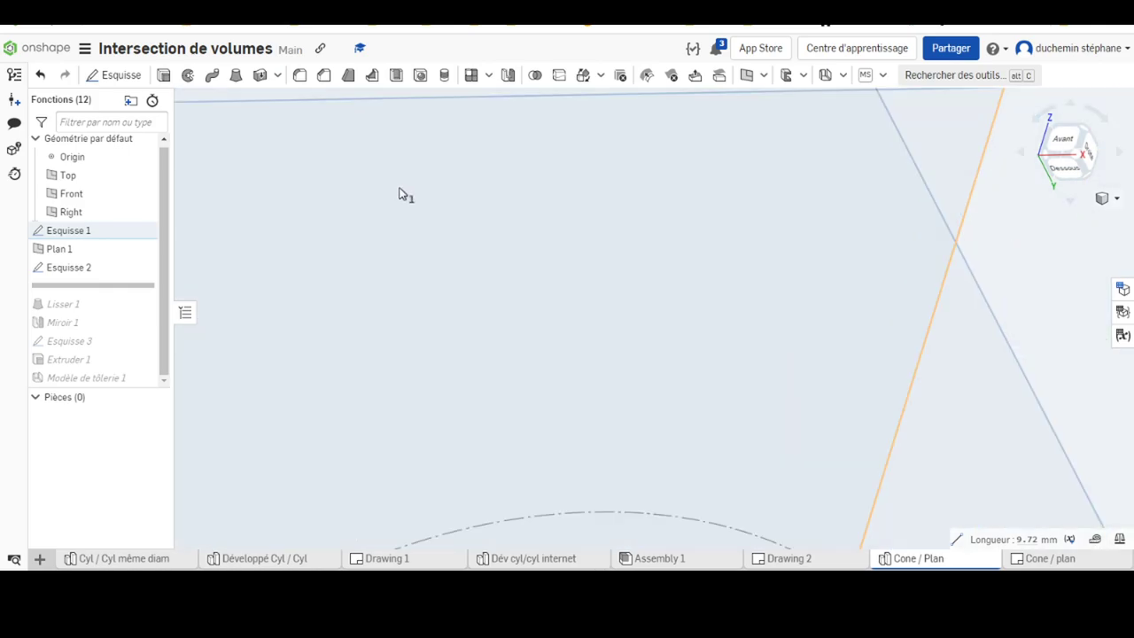
pyautogui.scroll(-3, 399, 193)
pyautogui.scroll(-2, 416, 191)
pyautogui.moveTo(405, 168)
pyautogui.mouseDown(button='right')
pyautogui.moveTo(478, 203)
pyautogui.moveTo(460, 327)
pyautogui.mouseUp(button='right')
pyautogui.scroll(2, 349, 278)
pyautogui.scroll(-1, 514, 430)
pyautogui.scroll(4, 487, 381)
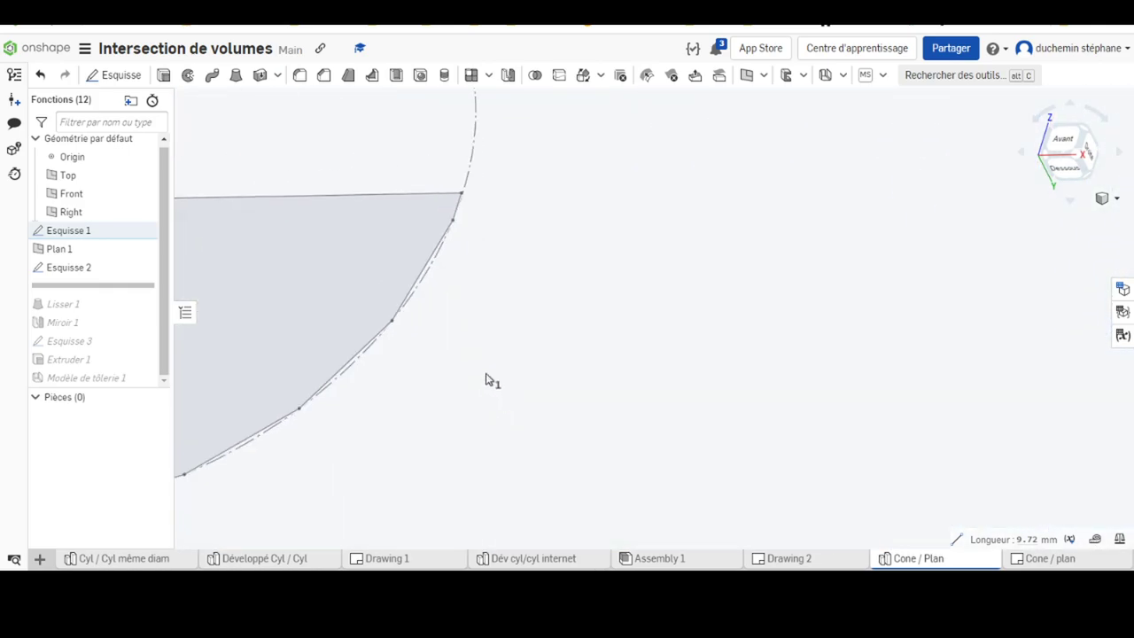
pyautogui.scroll(2, 413, 254)
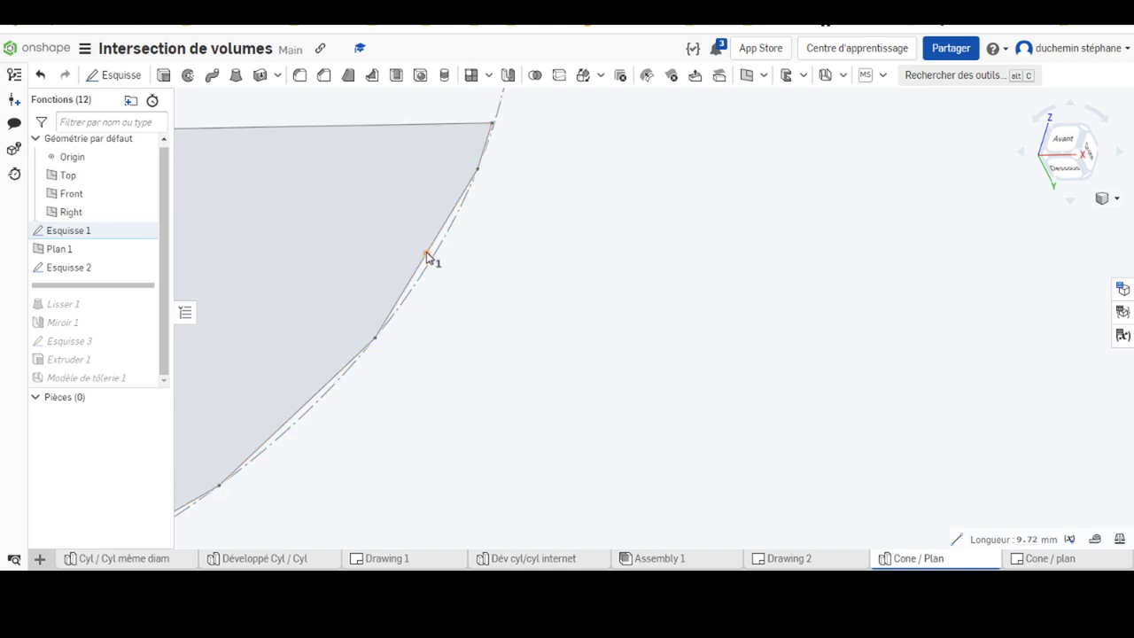
pyautogui.scroll(-3, 566, 324)
pyautogui.scroll(-2, 567, 324)
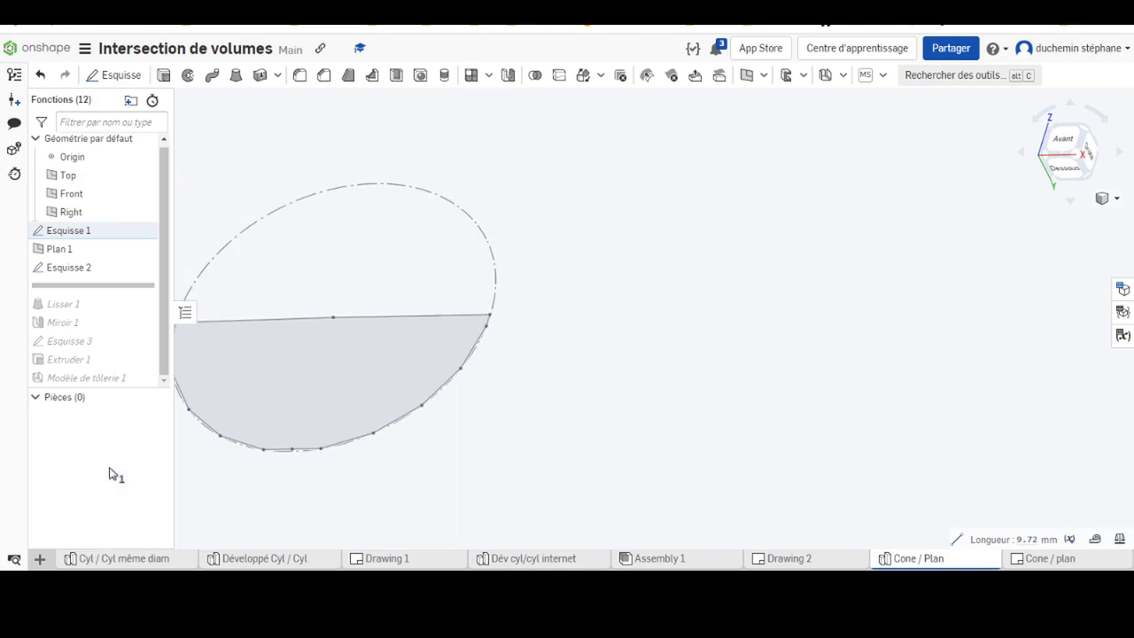
pyautogui.moveTo(497, 505)
pyautogui.mouseDown(button='middle')
pyautogui.moveTo(615, 382)
pyautogui.moveTo(538, 286)
pyautogui.mouseUp(button='middle')
pyautogui.scroll(-2, 539, 286)
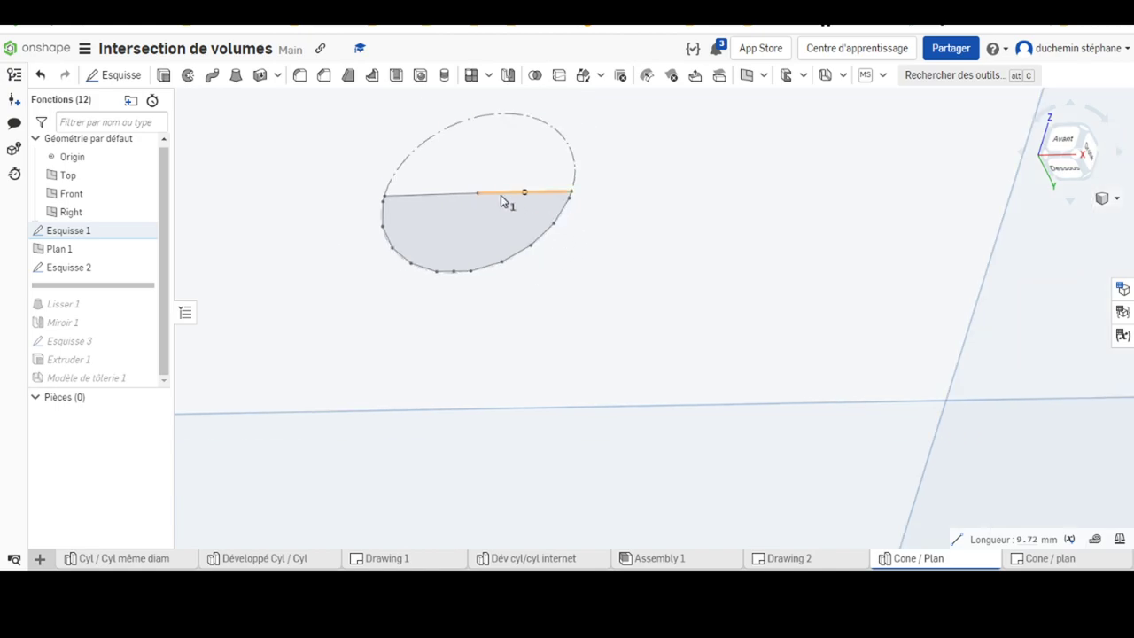
pyautogui.moveTo(379, 213); pyautogui.dragTo(371, 295, button='right')
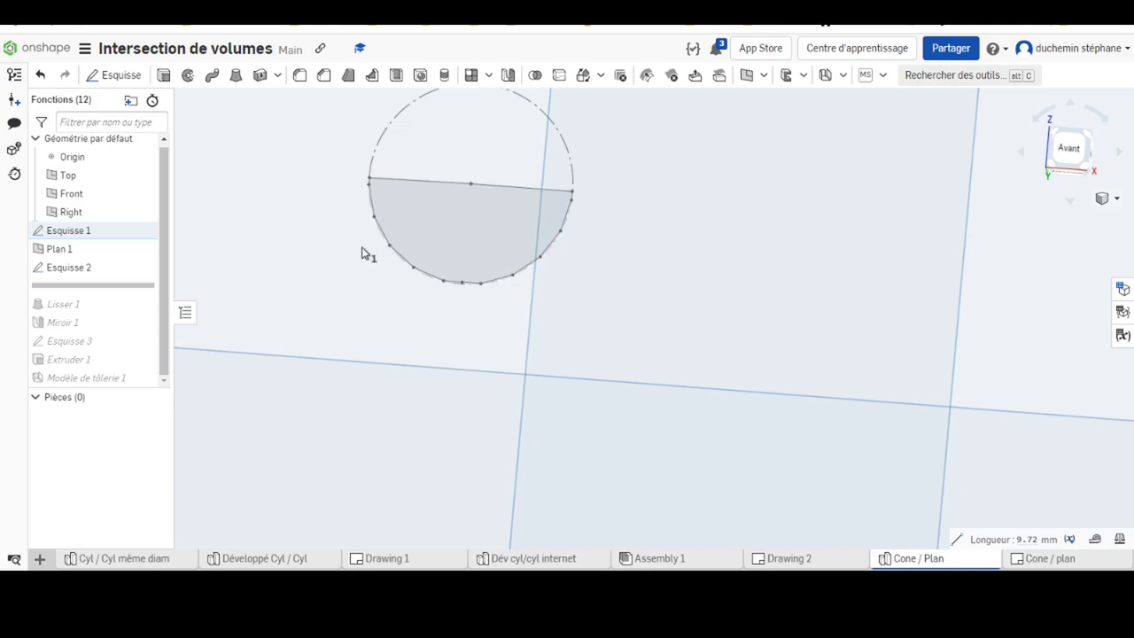
pyautogui.scroll(-5, 367, 253)
# Step: Roll the history forward below Lisser 1 to bring back the lofted half-cone
pyautogui.moveTo(203, 302); pyautogui.dragTo(64, 294)
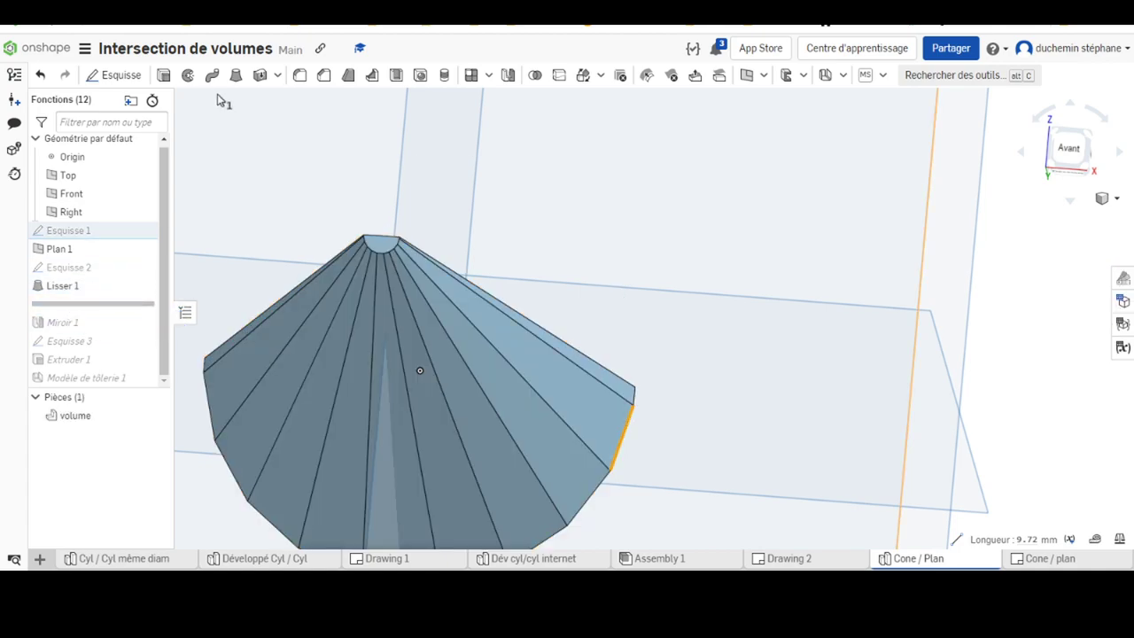
pyautogui.moveTo(360, 446); pyautogui.dragTo(526, 345, button='right')
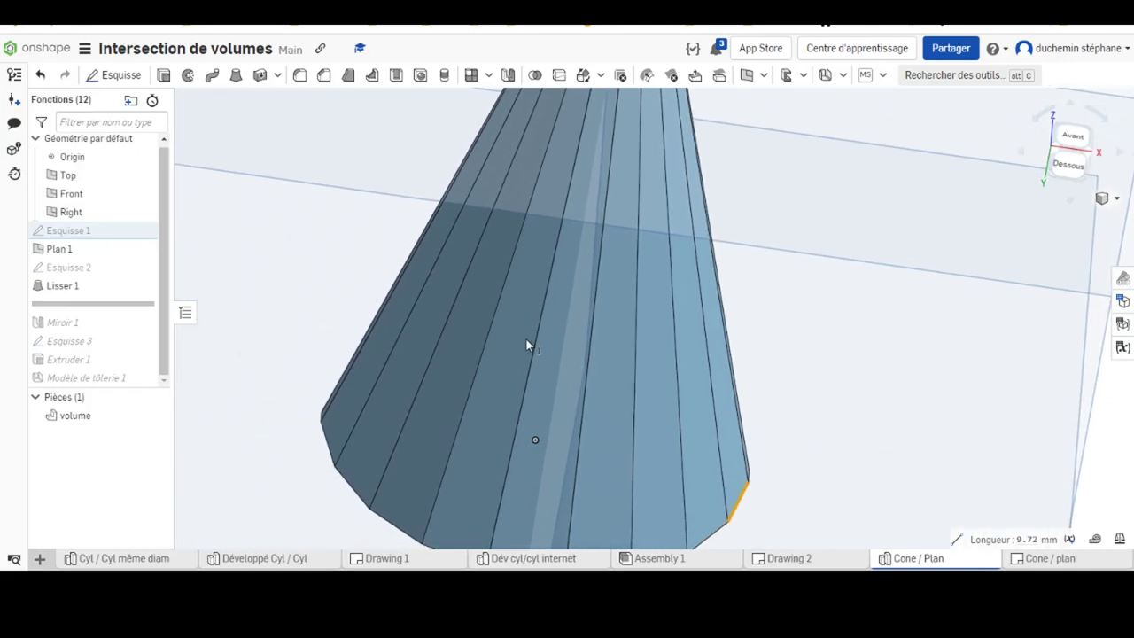
pyautogui.scroll(-5, 525, 338)
pyautogui.moveTo(510, 389)
pyautogui.mouseDown(button='right')
pyautogui.moveTo(534, 434)
pyautogui.moveTo(582, 448)
pyautogui.moveTo(537, 457)
pyautogui.mouseUp(button='right')
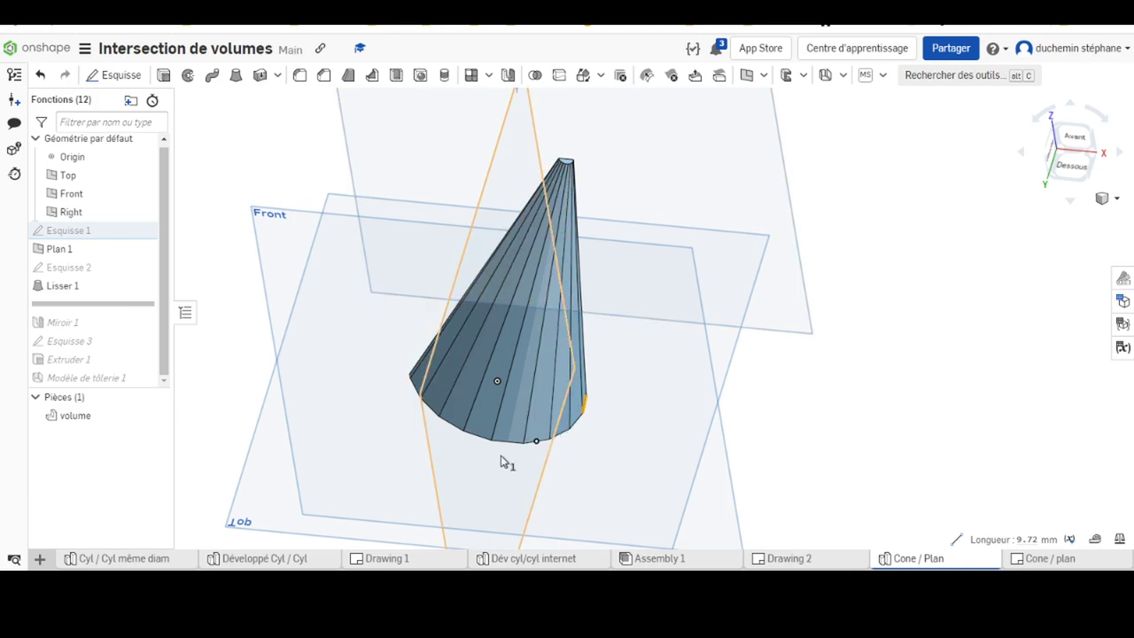
# Step: Select cone faces and orbit to view the half-cone 'volume' upright from the side
pyautogui.click(484, 411)
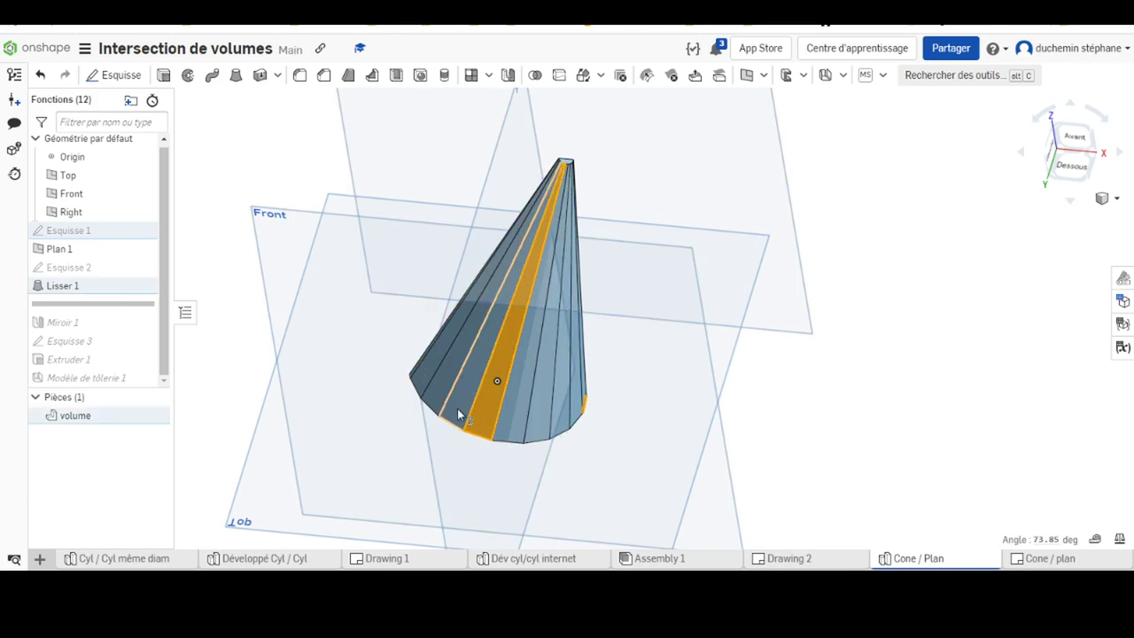
pyautogui.click(458, 413)
pyautogui.moveTo(387, 506)
pyautogui.mouseDown(button='right')
pyautogui.moveTo(435, 456)
pyautogui.moveTo(524, 423)
pyautogui.moveTo(542, 398)
pyautogui.moveTo(468, 471)
pyautogui.moveTo(278, 291)
pyautogui.mouseUp(button='right')
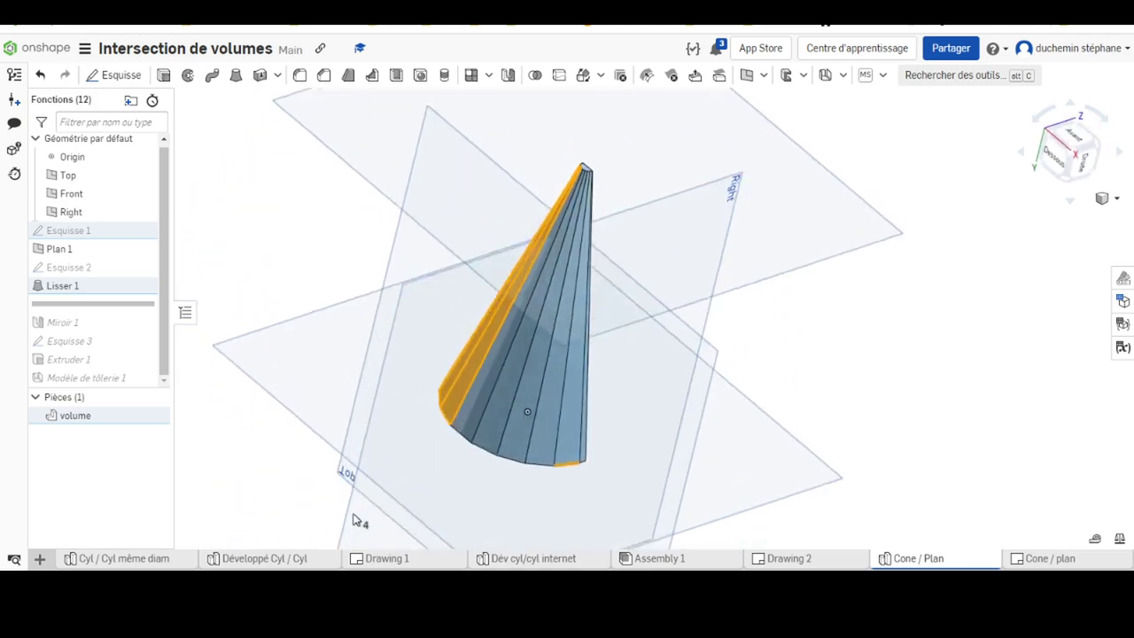
pyautogui.moveTo(671, 410)
pyautogui.mouseDown(button='right')
pyautogui.moveTo(615, 362)
pyautogui.moveTo(668, 400)
pyautogui.moveTo(635, 384)
pyautogui.moveTo(649, 354)
pyautogui.moveTo(256, 354)
pyautogui.mouseUp(button='right')
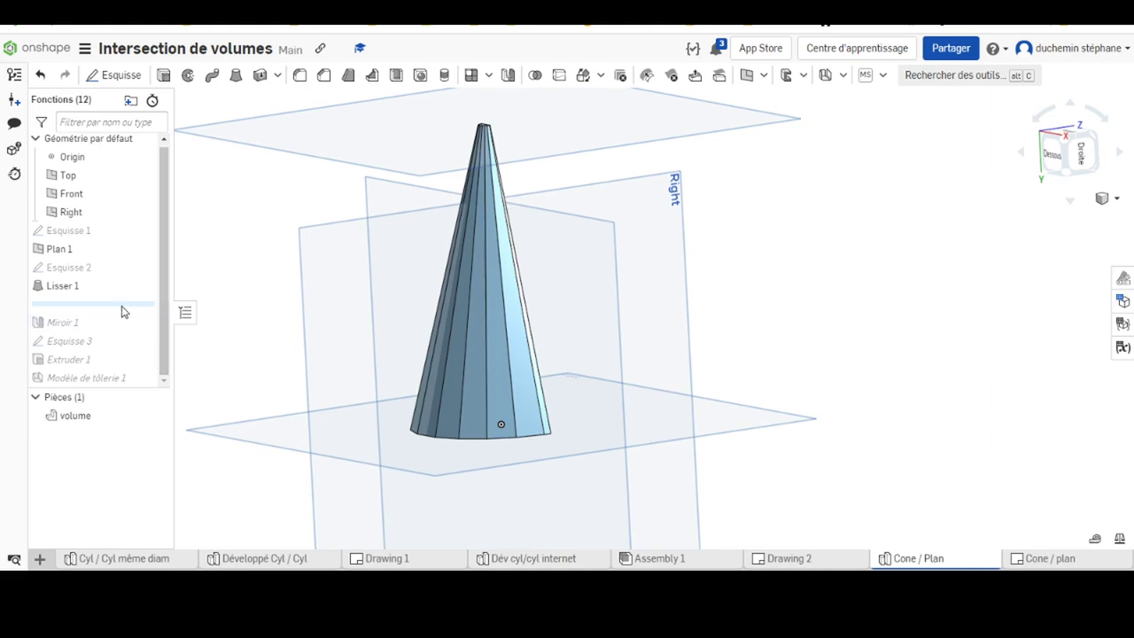
# Step: Move the rollback bar past Miroir 1, then orbit and zoom around the mirrored full cone
pyautogui.moveTo(119, 304)
pyautogui.mouseDown()
pyautogui.moveTo(115, 342)
pyautogui.moveTo(116, 326)
pyautogui.mouseUp()
pyautogui.moveTo(594, 342); pyautogui.dragTo(519, 326, button='right')
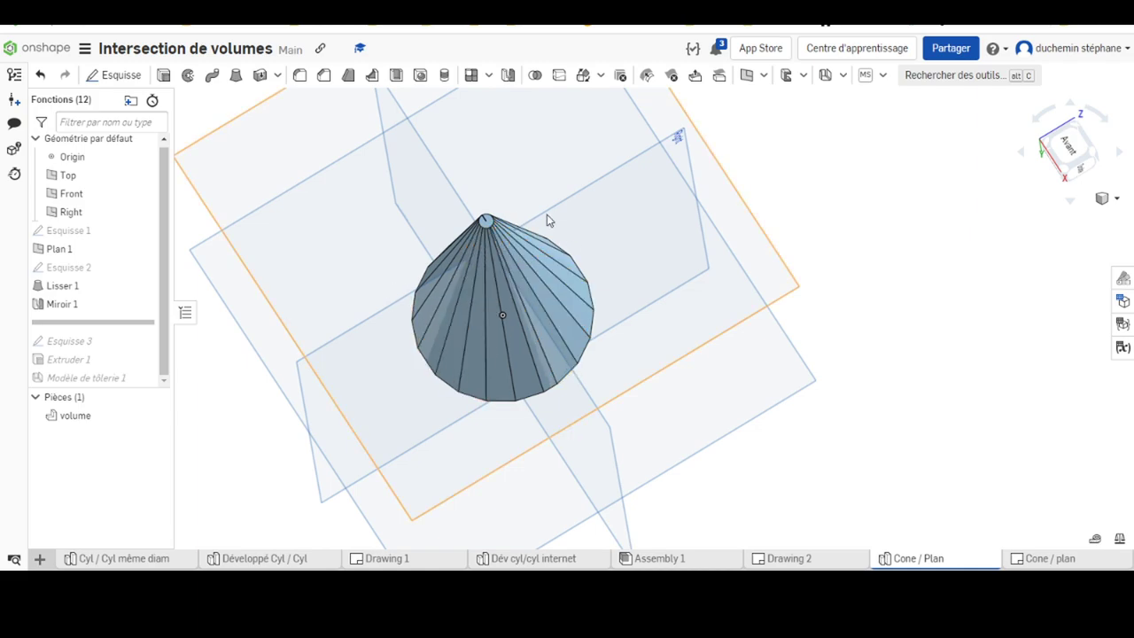
pyautogui.moveTo(425, 315); pyautogui.dragTo(490, 346, button='right')
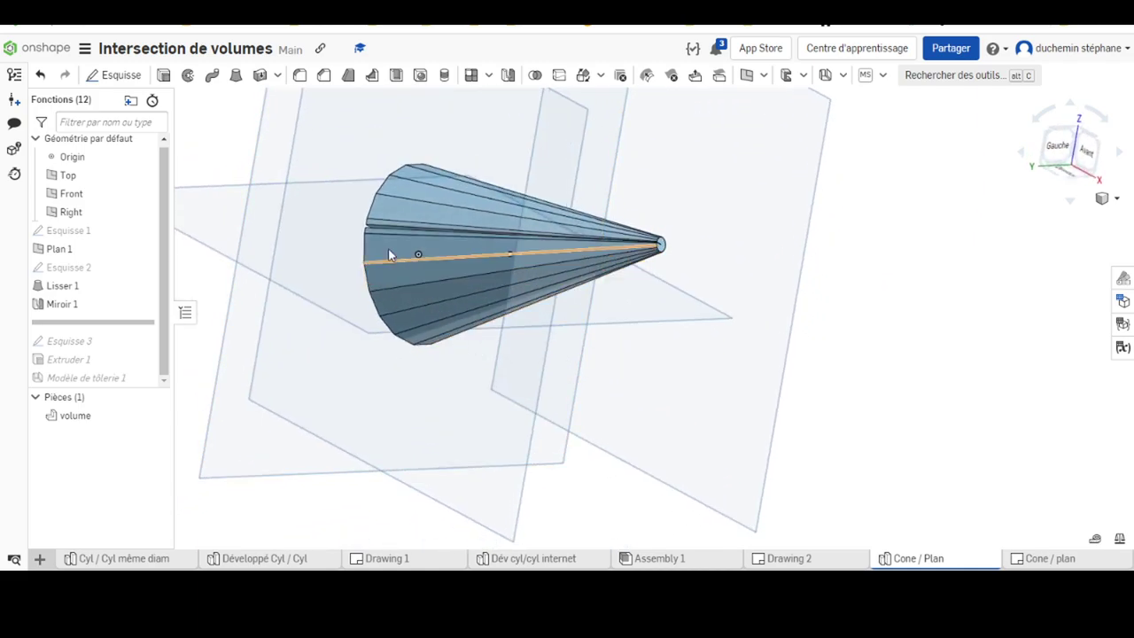
pyautogui.scroll(5, 390, 249)
pyautogui.scroll(5, 366, 234)
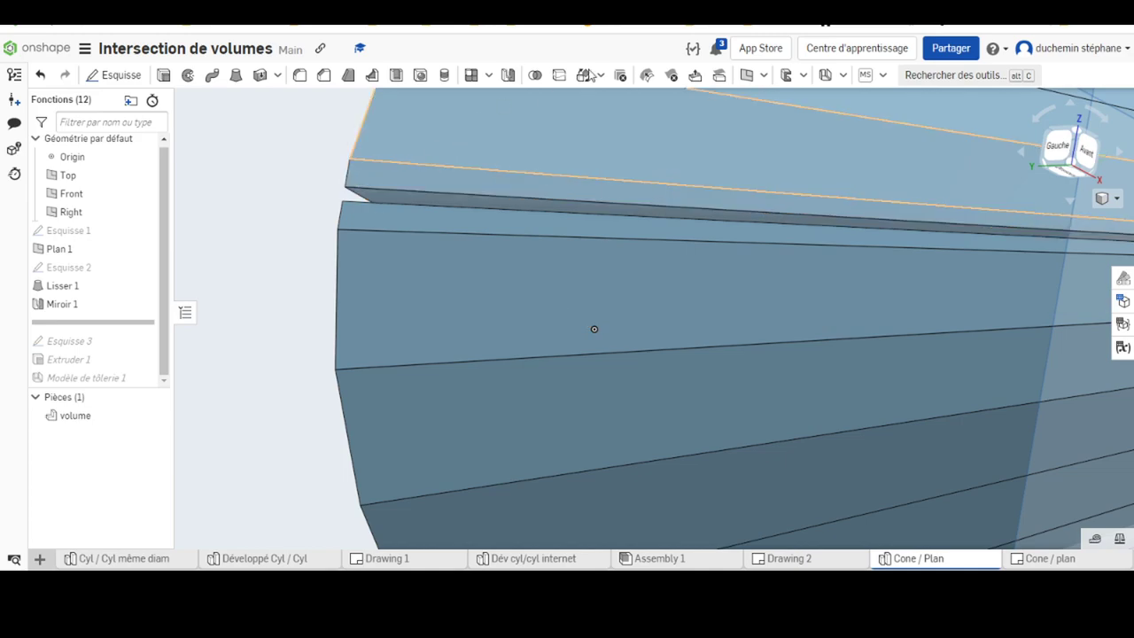
pyautogui.scroll(-5, 615, 284)
pyautogui.scroll(-5, 609, 285)
pyautogui.moveTo(610, 291)
pyautogui.mouseDown(button='right')
pyautogui.moveTo(644, 325)
pyautogui.moveTo(665, 377)
pyautogui.mouseUp(button='right')
pyautogui.scroll(3, 512, 245)
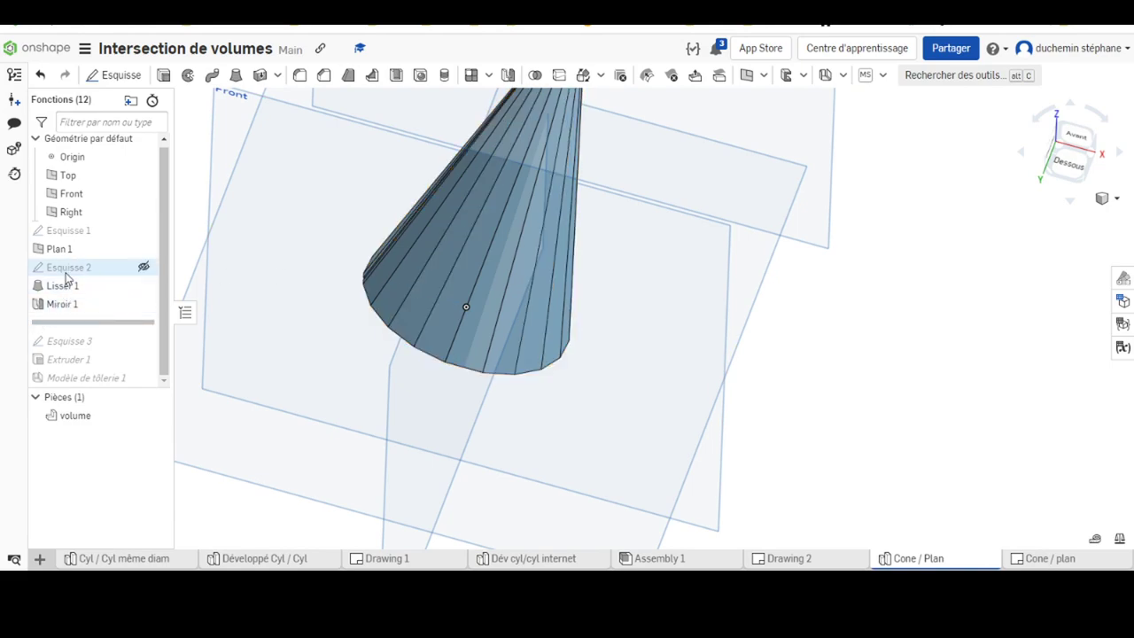
# Step: Toggle Esquisse 2 visibility and set the rollback to just after Esquisse 3
pyautogui.click(143, 267)
pyautogui.click(144, 267)
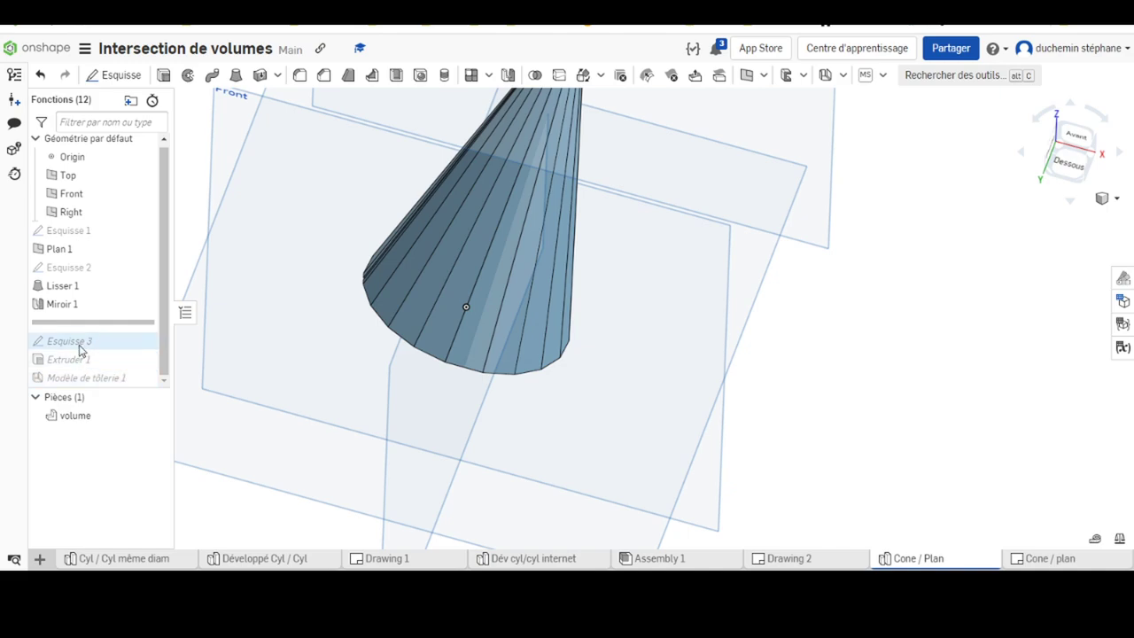
pyautogui.moveTo(81, 324)
pyautogui.mouseDown()
pyautogui.moveTo(78, 359)
pyautogui.moveTo(78, 341)
pyautogui.mouseUp()
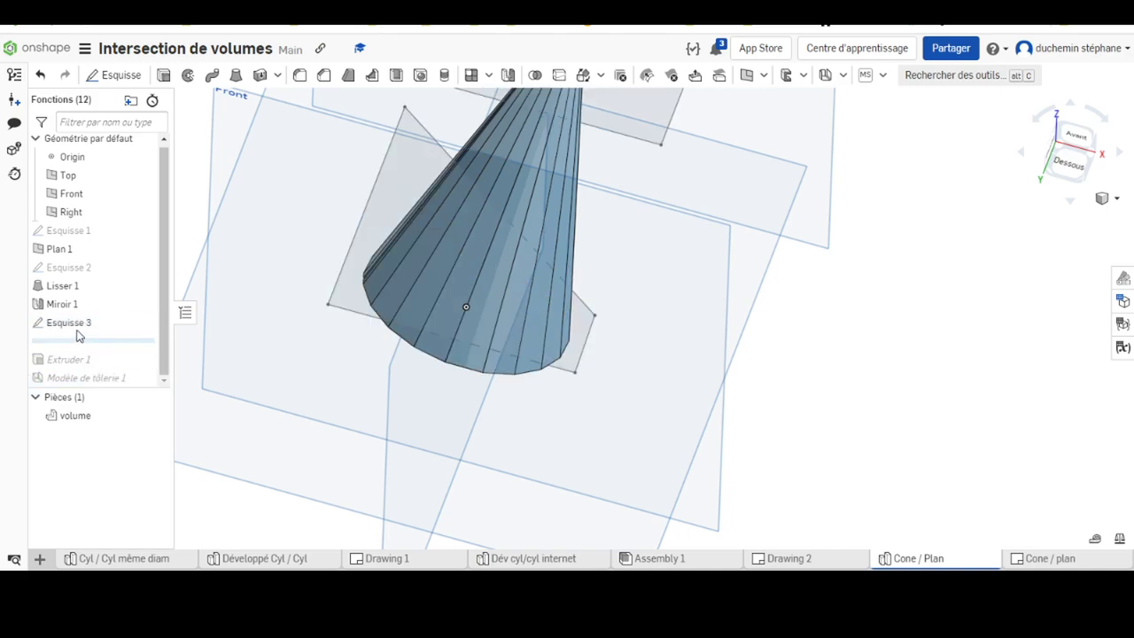
pyautogui.click(70, 324)
# Step: Inspect the inclined Esquisse 3 planes from several angles, then roll forward through Extruder 1
pyautogui.moveTo(637, 363); pyautogui.dragTo(489, 254, button='right')
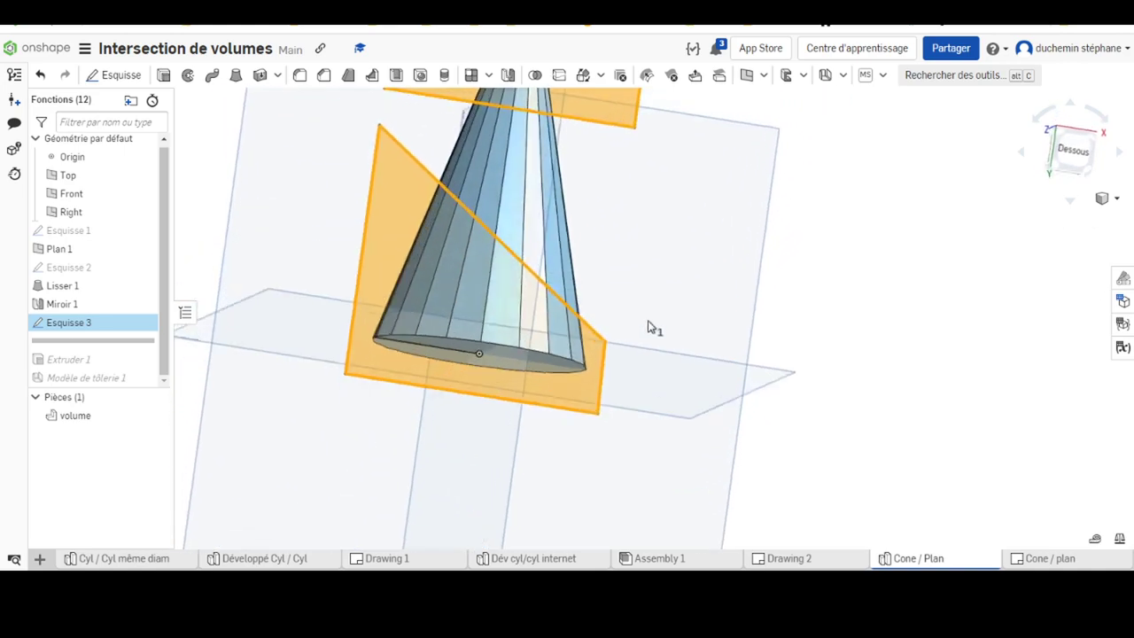
pyautogui.moveTo(483, 241); pyautogui.dragTo(577, 346, button='middle')
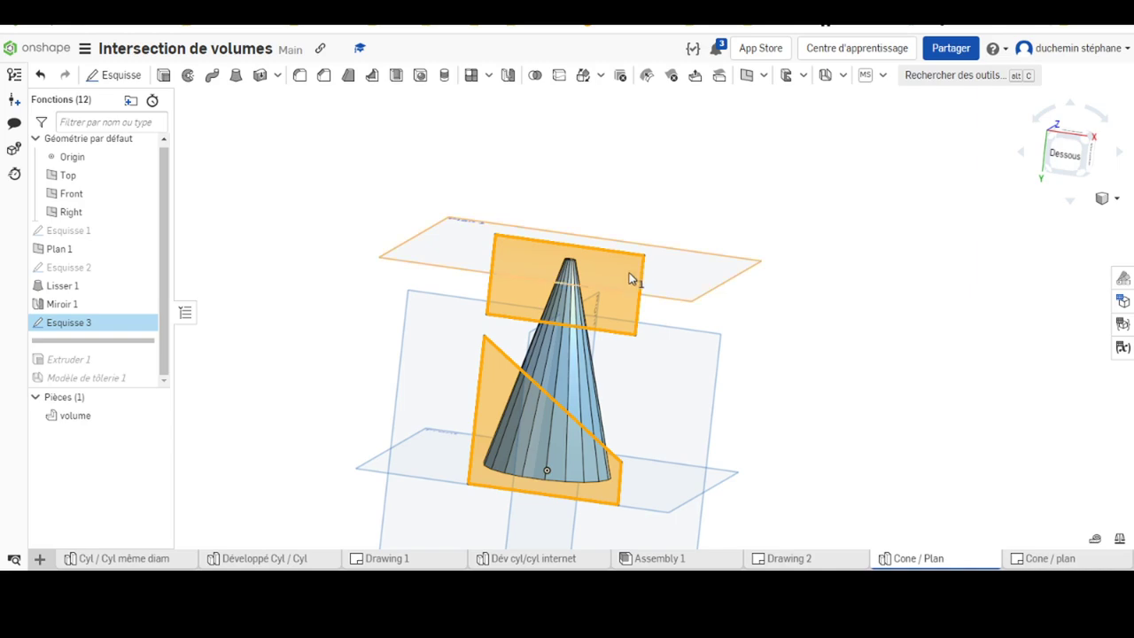
pyautogui.moveTo(629, 279)
pyautogui.mouseDown(button='right')
pyautogui.moveTo(883, 326)
pyautogui.moveTo(688, 372)
pyautogui.moveTo(716, 351)
pyautogui.moveTo(705, 370)
pyautogui.moveTo(696, 363)
pyautogui.mouseUp(button='right')
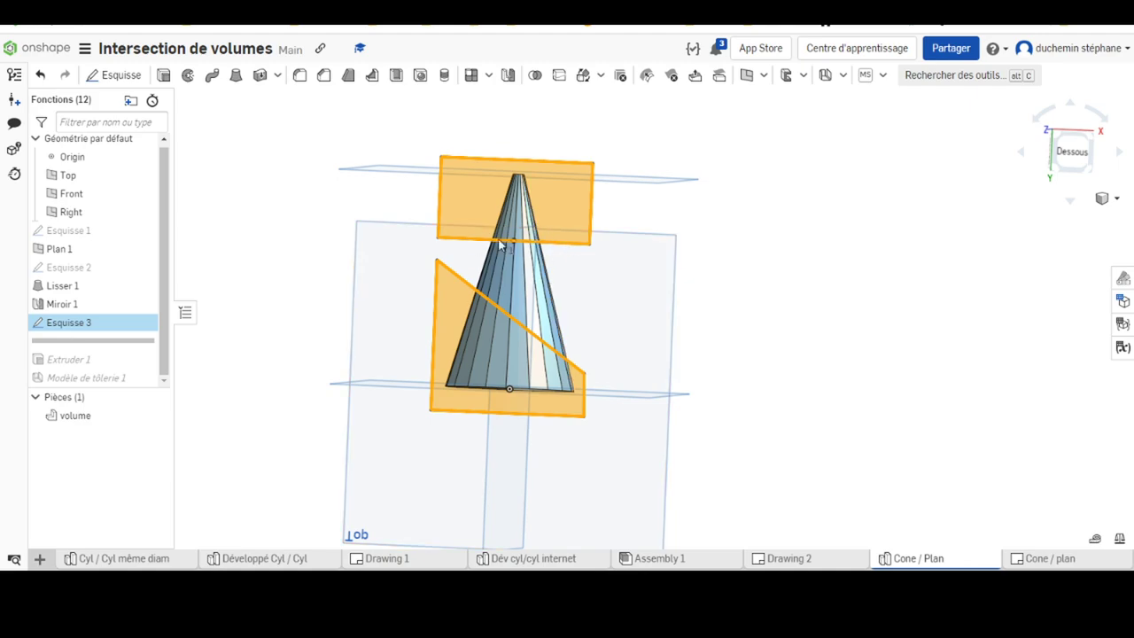
pyautogui.moveTo(500, 246)
pyautogui.mouseDown(button='right')
pyautogui.moveTo(759, 286)
pyautogui.moveTo(719, 304)
pyautogui.mouseUp(button='right')
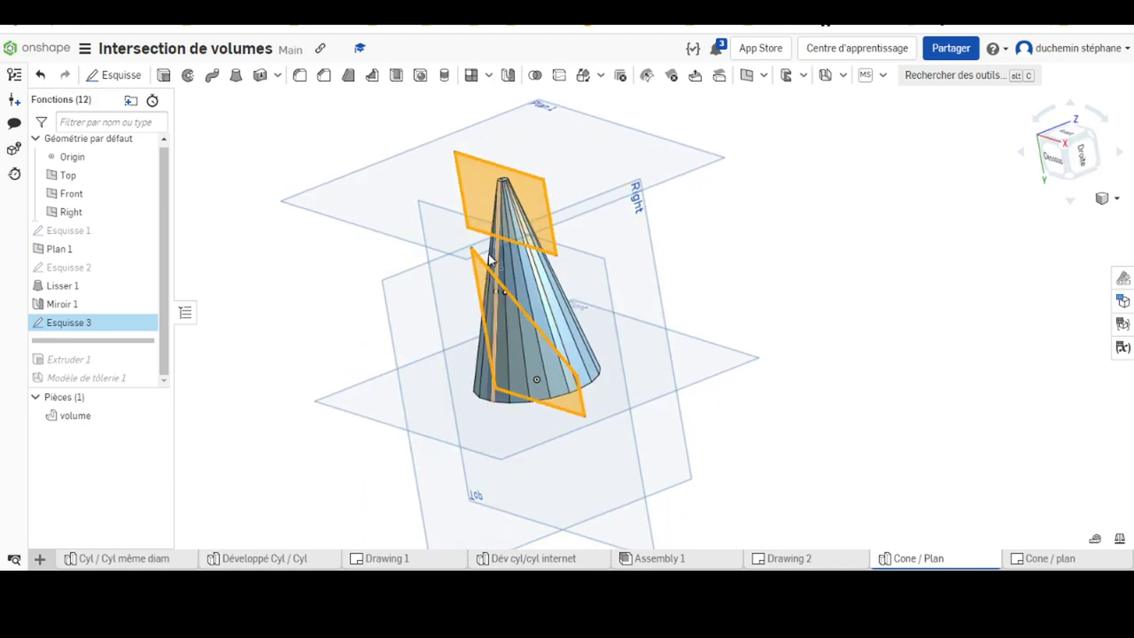
pyautogui.scroll(-2, 529, 335)
pyautogui.scroll(5, 543, 365)
pyautogui.moveTo(544, 368)
pyautogui.mouseDown(button='right')
pyautogui.moveTo(582, 375)
pyautogui.moveTo(295, 202)
pyautogui.mouseUp(button='right')
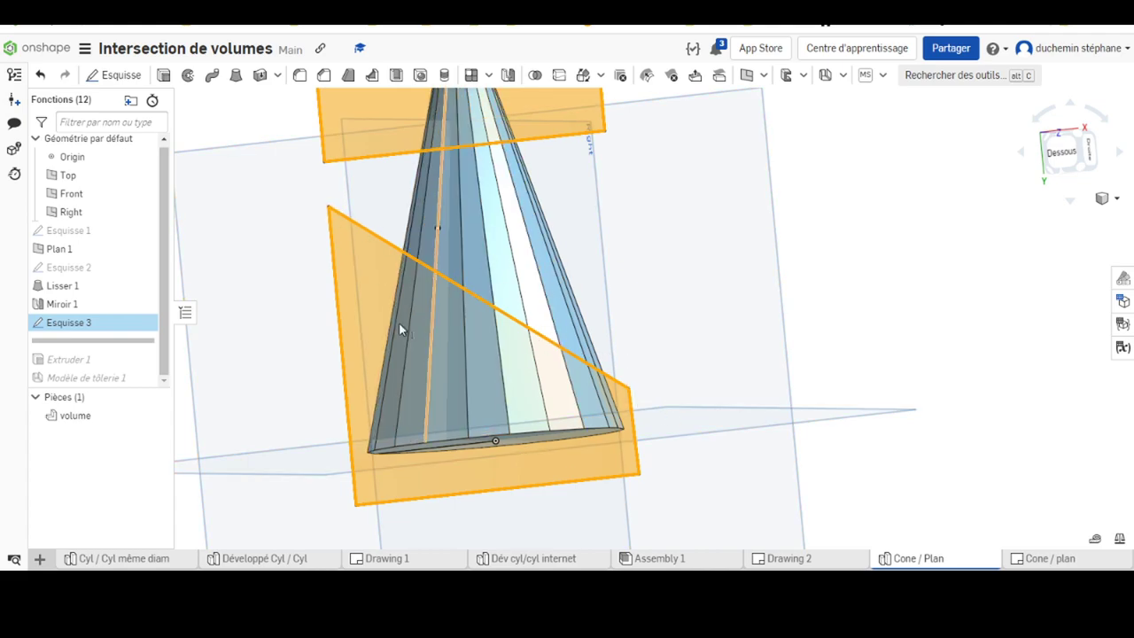
pyautogui.moveTo(75, 397)
pyautogui.mouseDown()
pyautogui.moveTo(103, 344)
pyautogui.moveTo(96, 370)
pyautogui.moveTo(76, 348)
pyautogui.mouseUp()
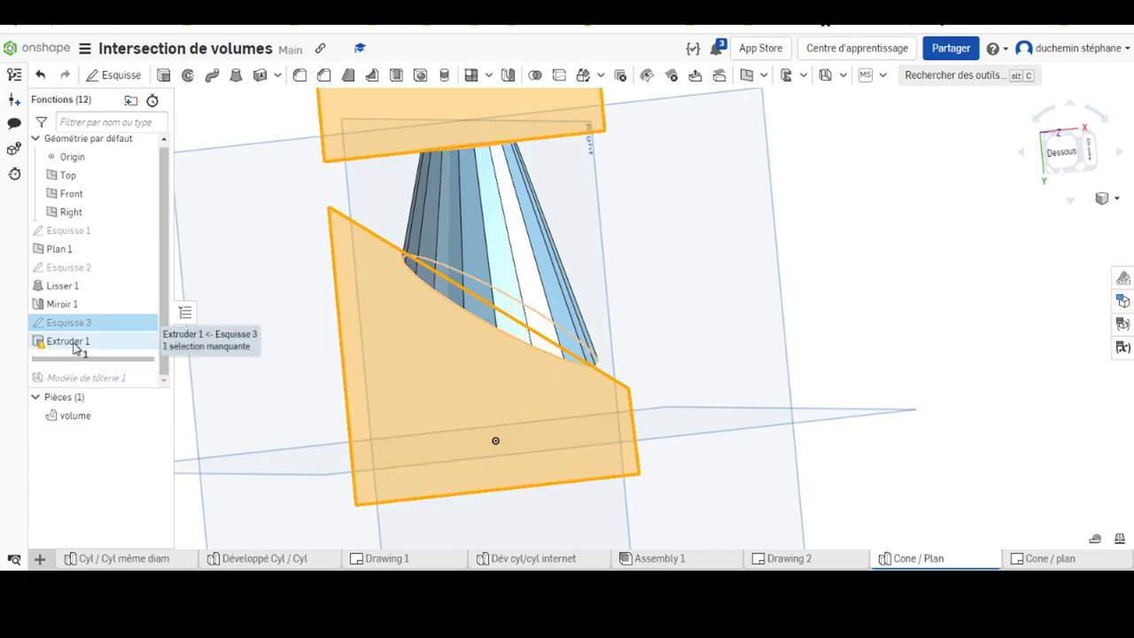
pyautogui.hotkey('shift', '7')
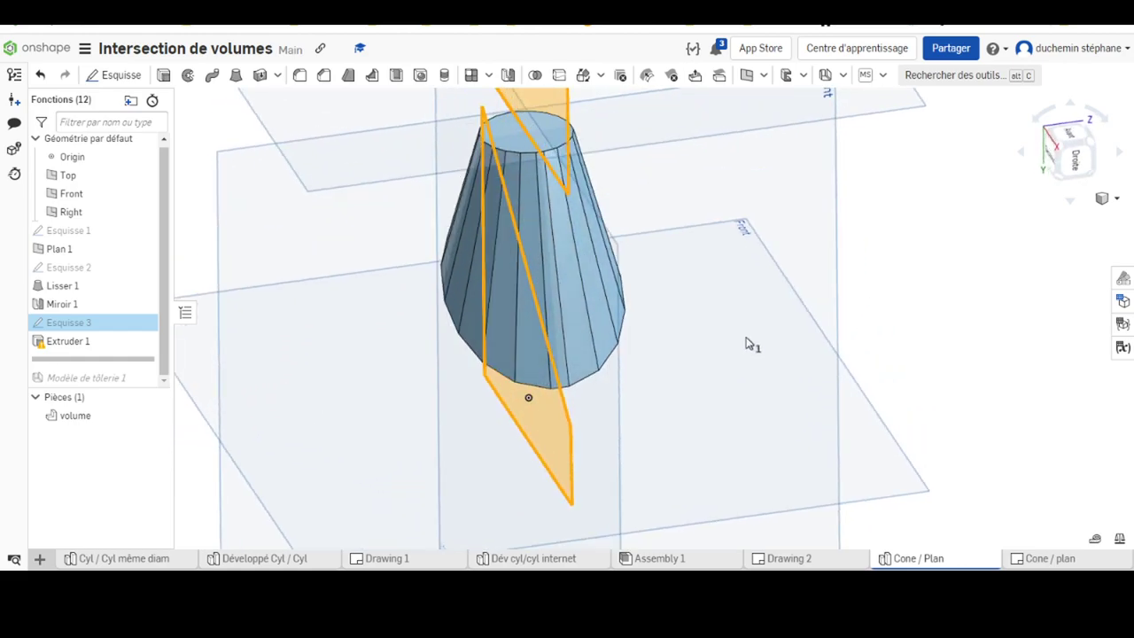
pyautogui.click(163, 77)
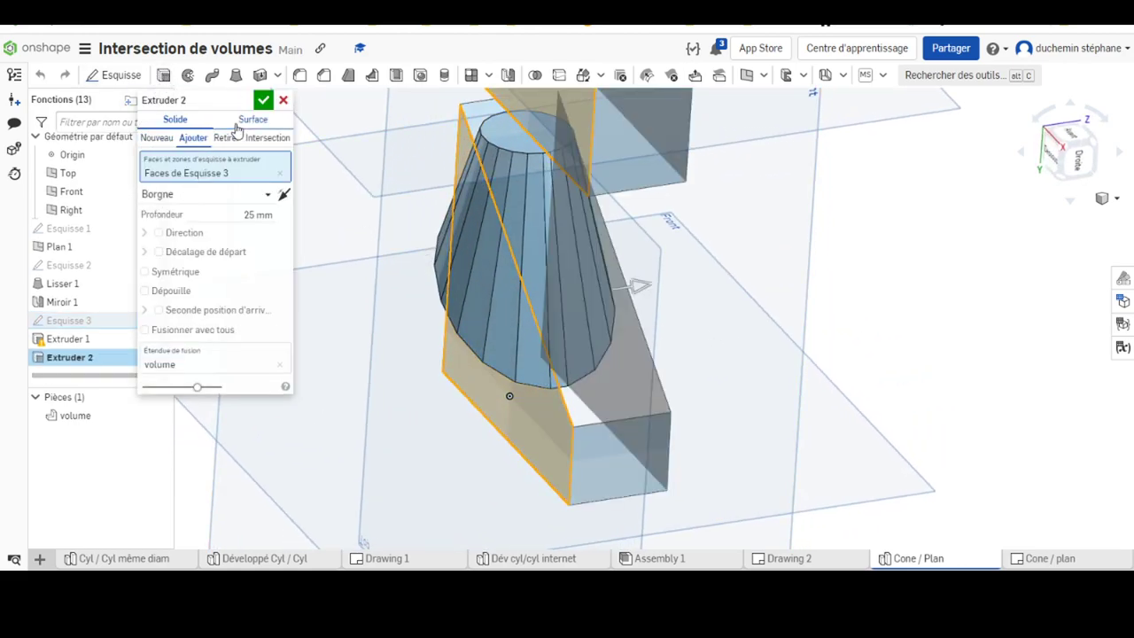
pyautogui.click(227, 139)
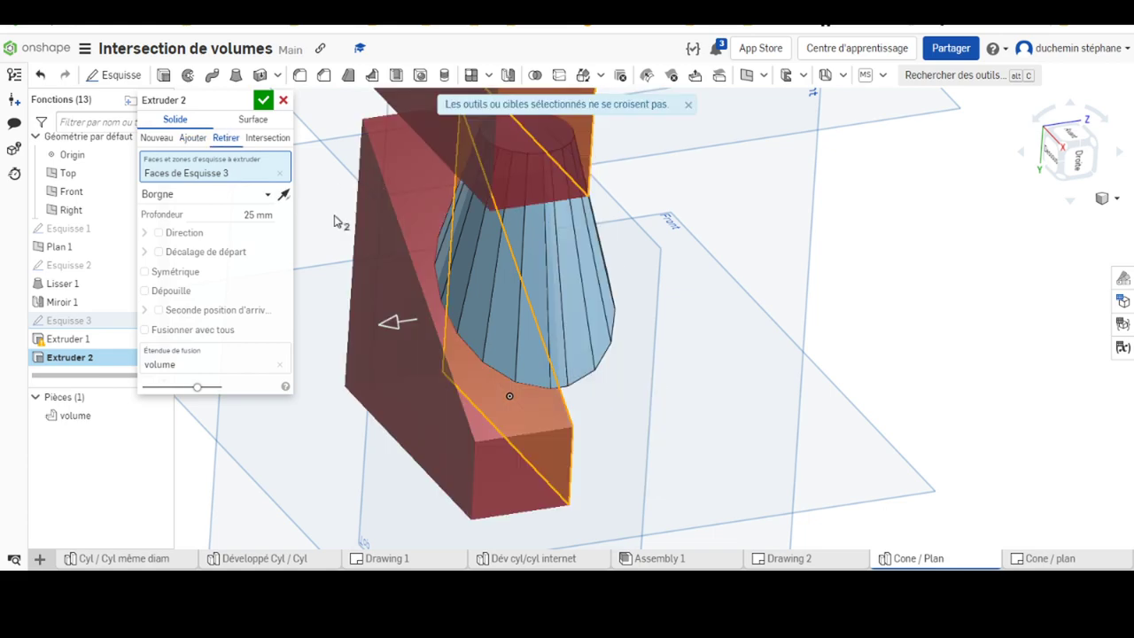
pyautogui.click(284, 101)
pyautogui.moveTo(577, 430)
pyautogui.mouseDown(button='right')
pyautogui.moveTo(676, 334)
pyautogui.moveTo(676, 307)
pyautogui.moveTo(665, 366)
pyautogui.moveTo(628, 435)
pyautogui.moveTo(401, 463)
pyautogui.mouseUp(button='right')
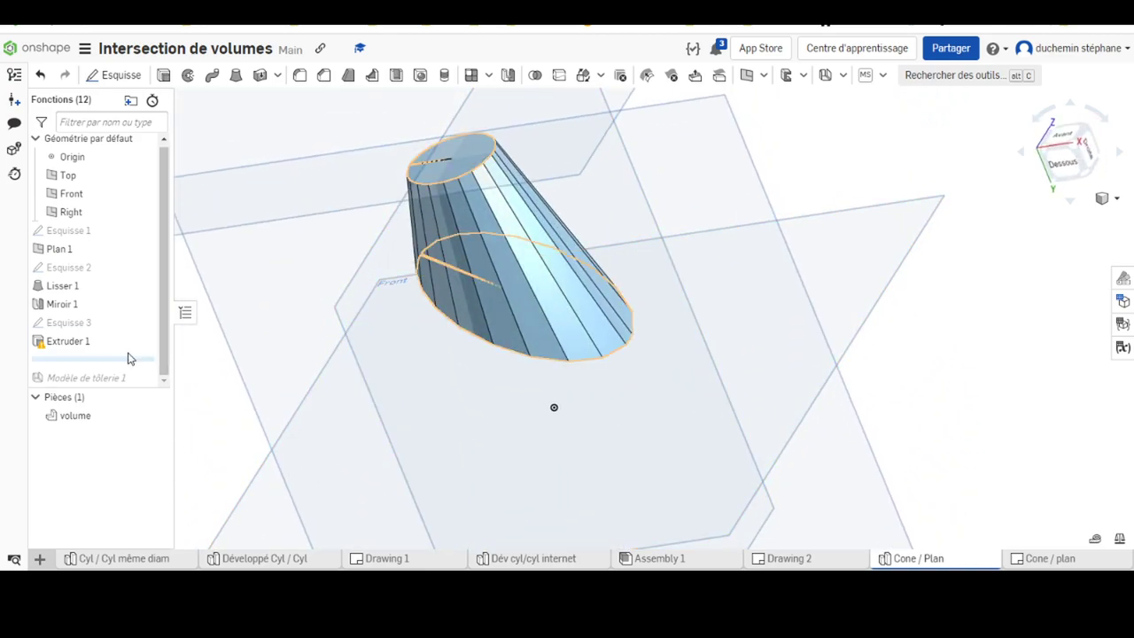
# Step: Start and cancel a new sheet-metal model, then roll history past Modèle de tôlerie 1
pyautogui.click(843, 75)
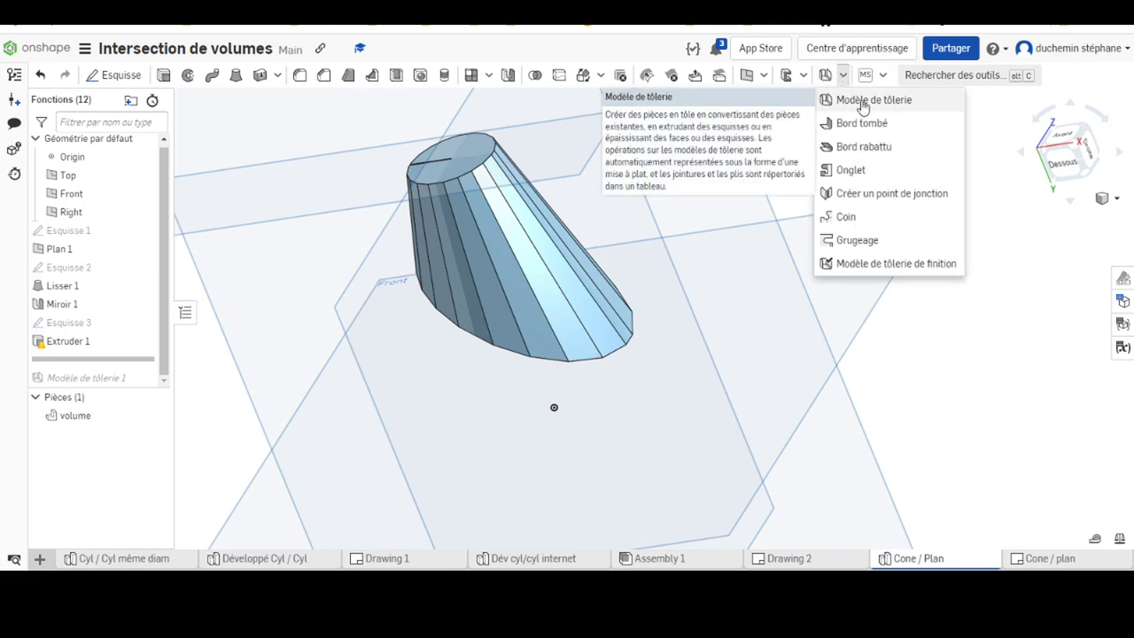
pyautogui.click(863, 101)
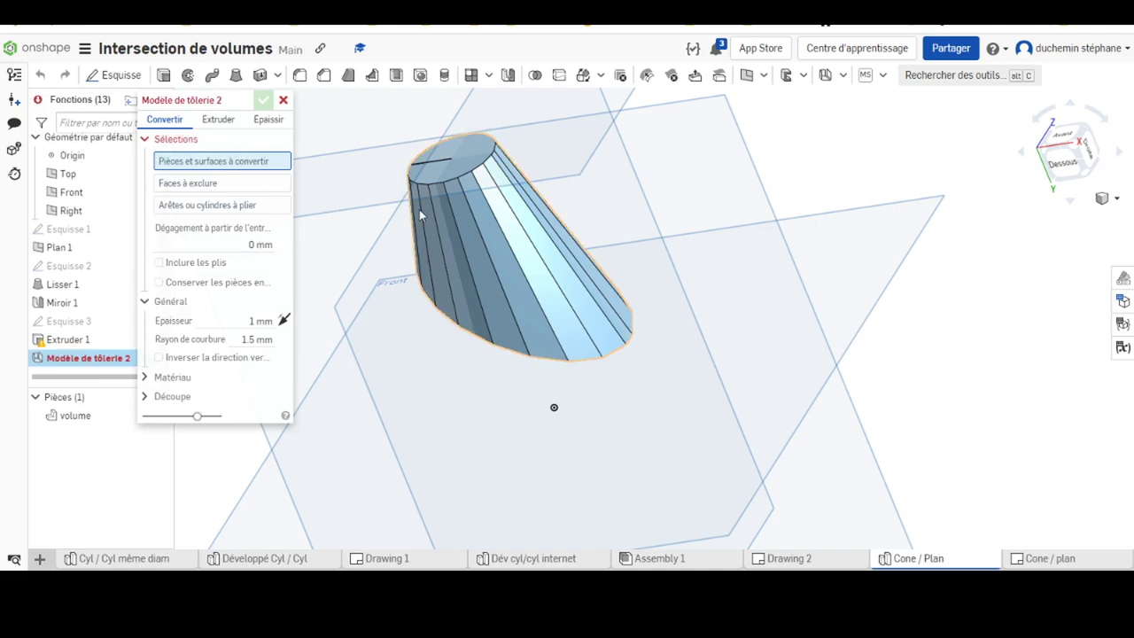
pyautogui.click(282, 103)
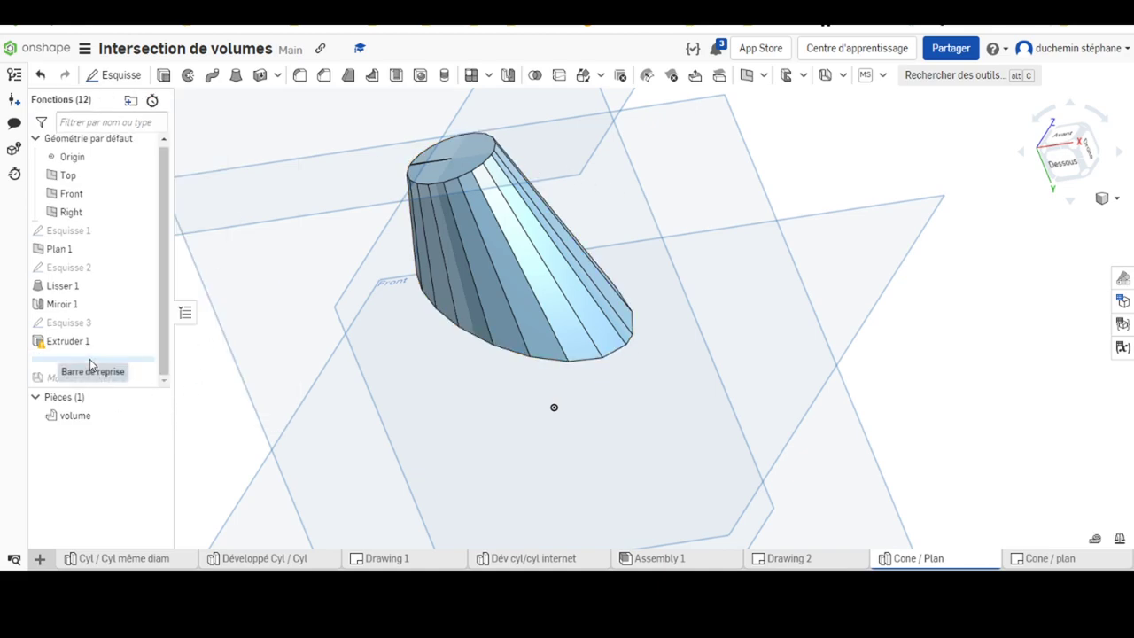
pyautogui.moveTo(90, 359); pyautogui.dragTo(84, 379)
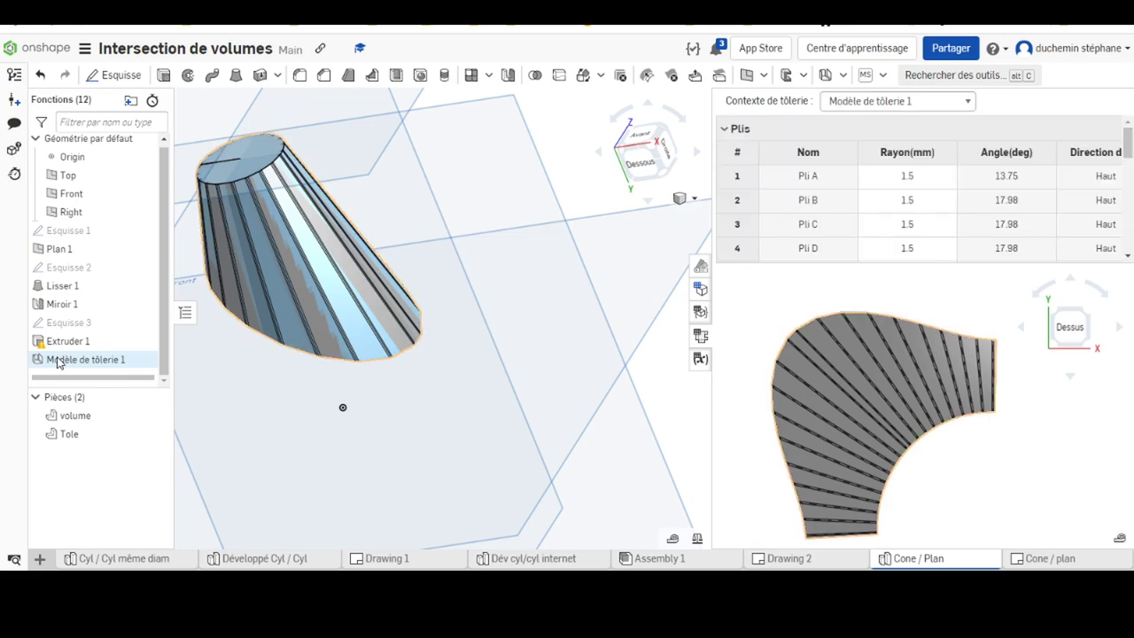
# Step: Close the flat pattern, hide the 'volume' part, and open Modèle de tôlerie 1's options
pyautogui.click(699, 337)
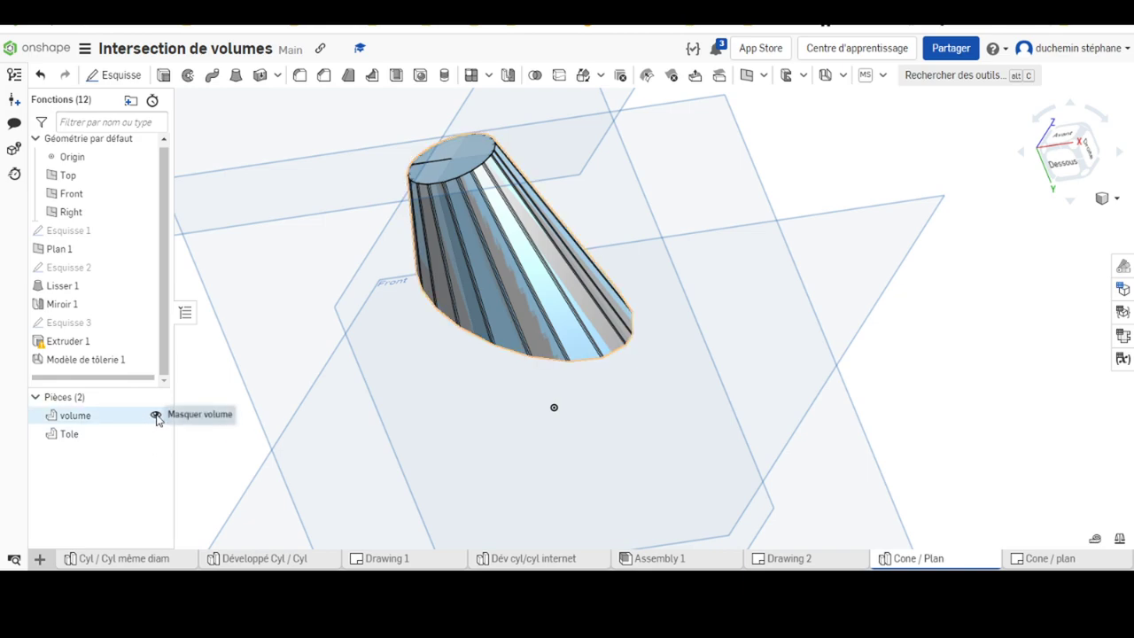
pyautogui.click(156, 414)
pyautogui.hotkey('shift', '1')
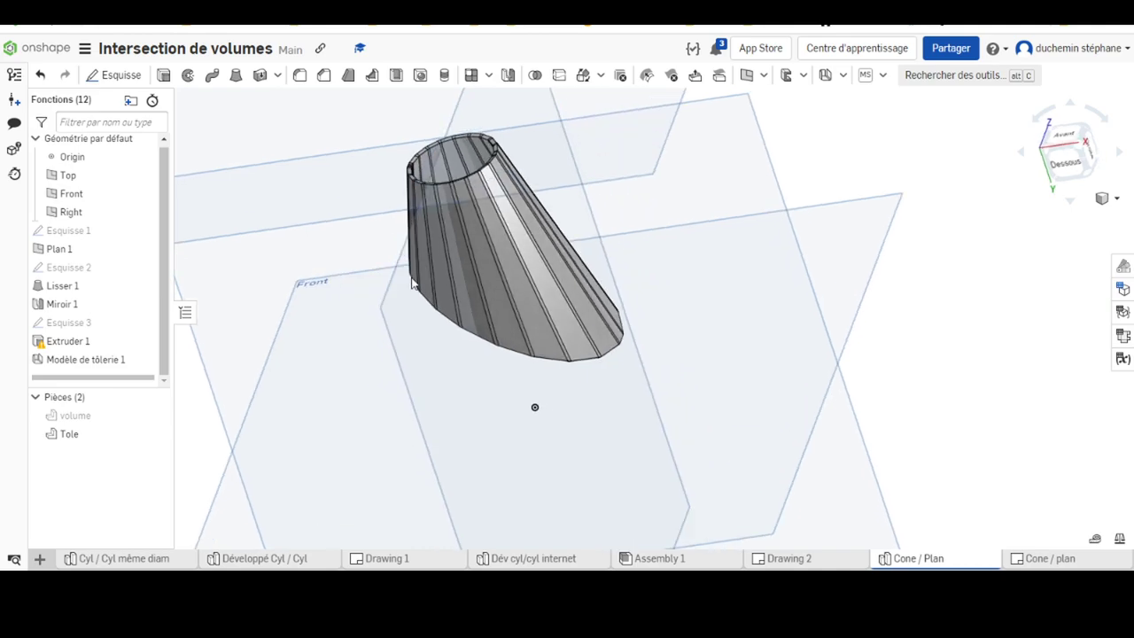
pyautogui.moveTo(434, 326); pyautogui.dragTo(434, 271, button='right')
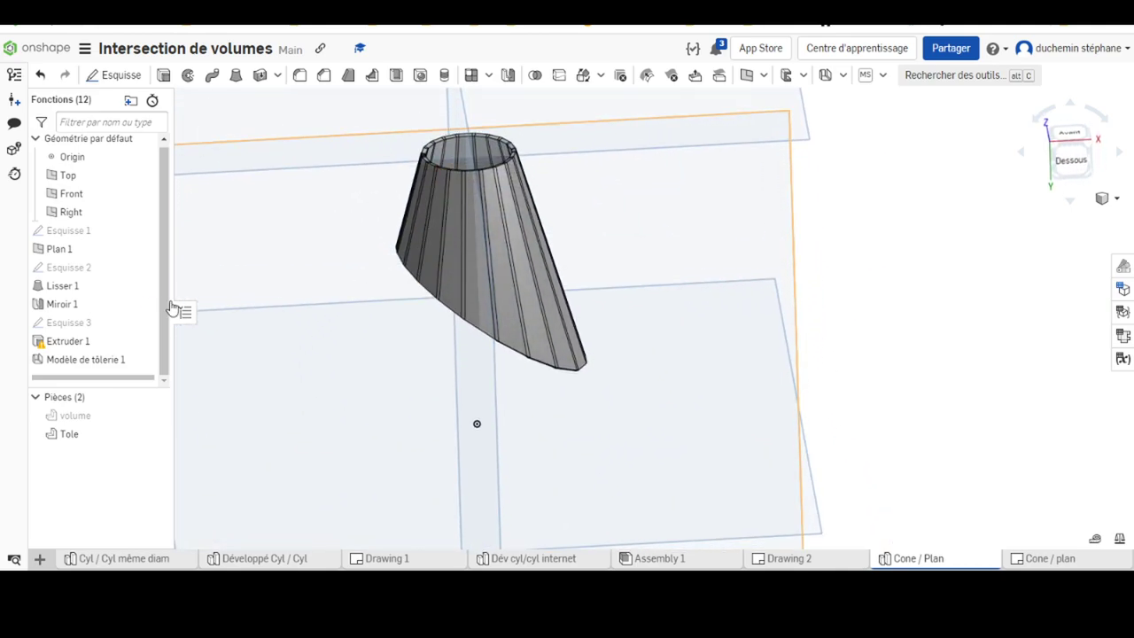
pyautogui.rightClick(81, 372)
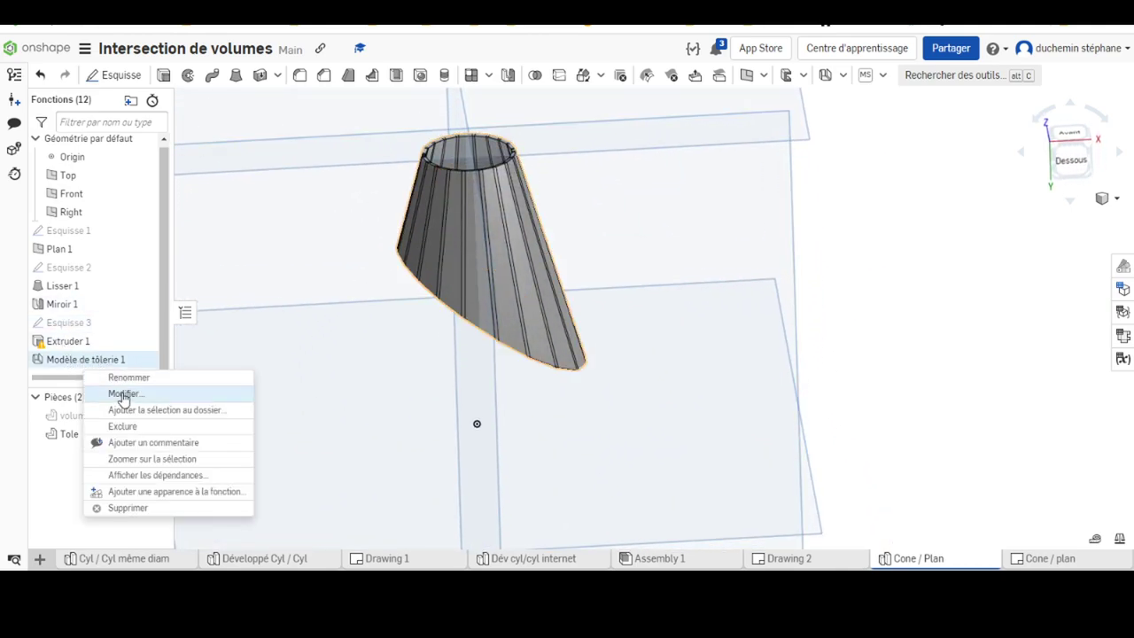
# Step: Edit Modèle de tôlerie 1 and scroll through its 'Faces à exclure' list
pyautogui.click(119, 394)
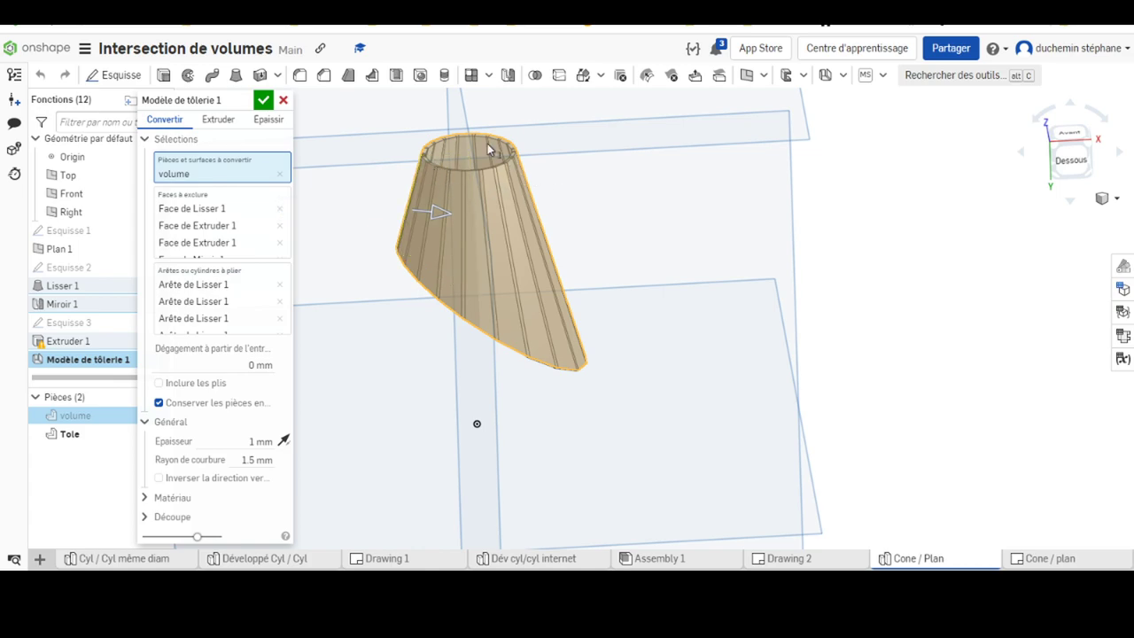
pyautogui.moveTo(449, 169)
pyautogui.mouseDown(button='right')
pyautogui.moveTo(467, 346)
pyautogui.moveTo(482, 298)
pyautogui.moveTo(464, 361)
pyautogui.moveTo(515, 384)
pyautogui.moveTo(499, 382)
pyautogui.moveTo(484, 352)
pyautogui.mouseUp(button='right')
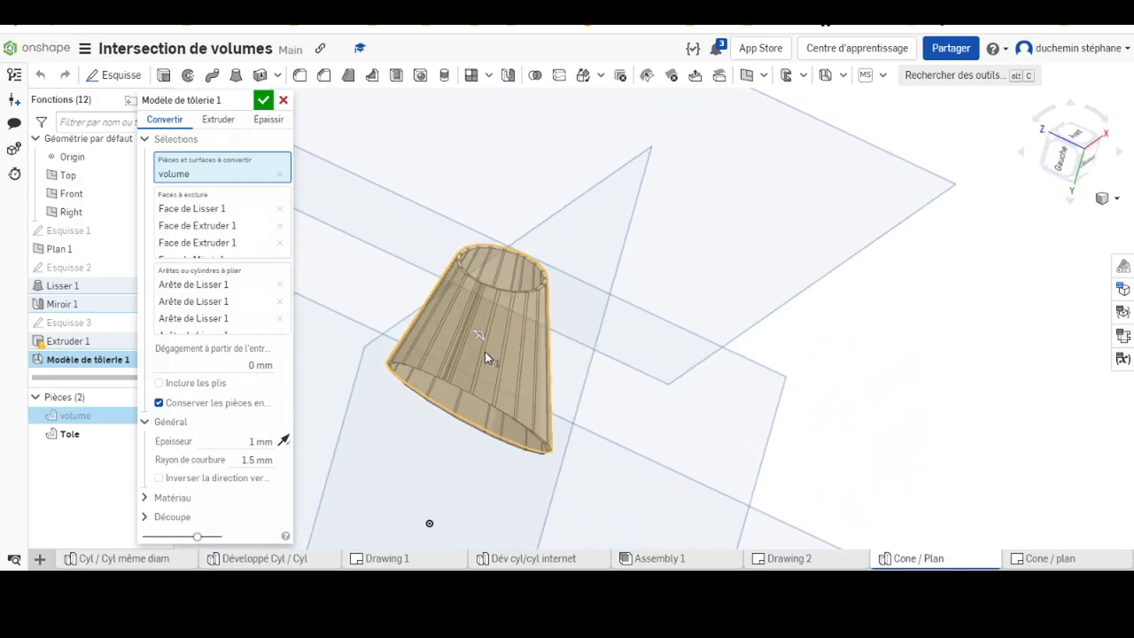
pyautogui.scroll(3, 486, 309)
pyautogui.scroll(5, 446, 337)
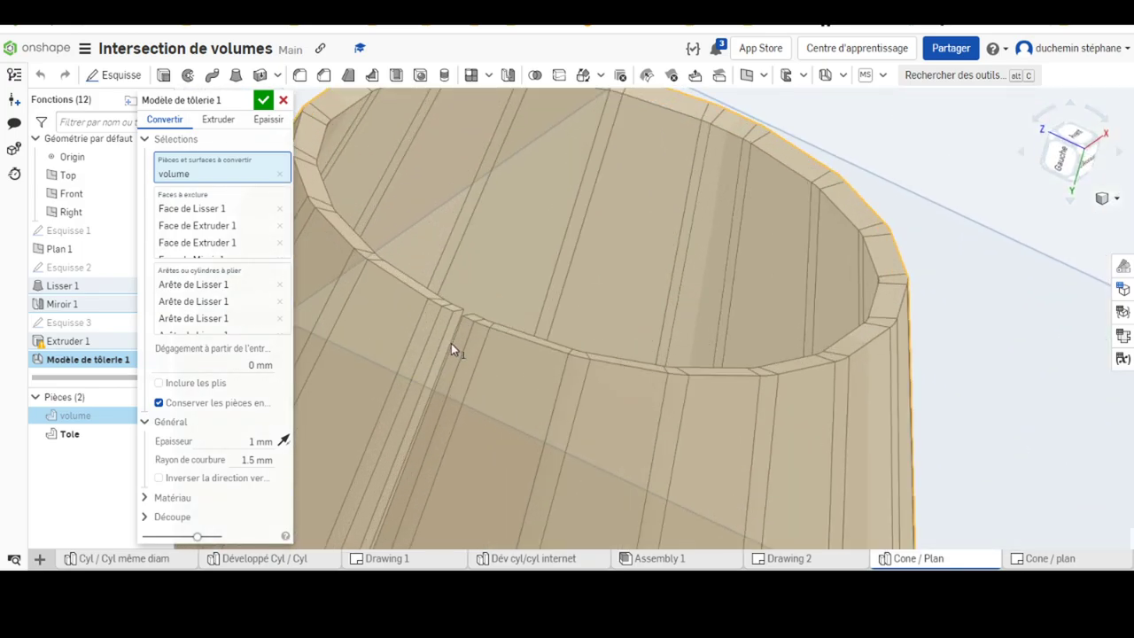
pyautogui.scroll(3, 455, 329)
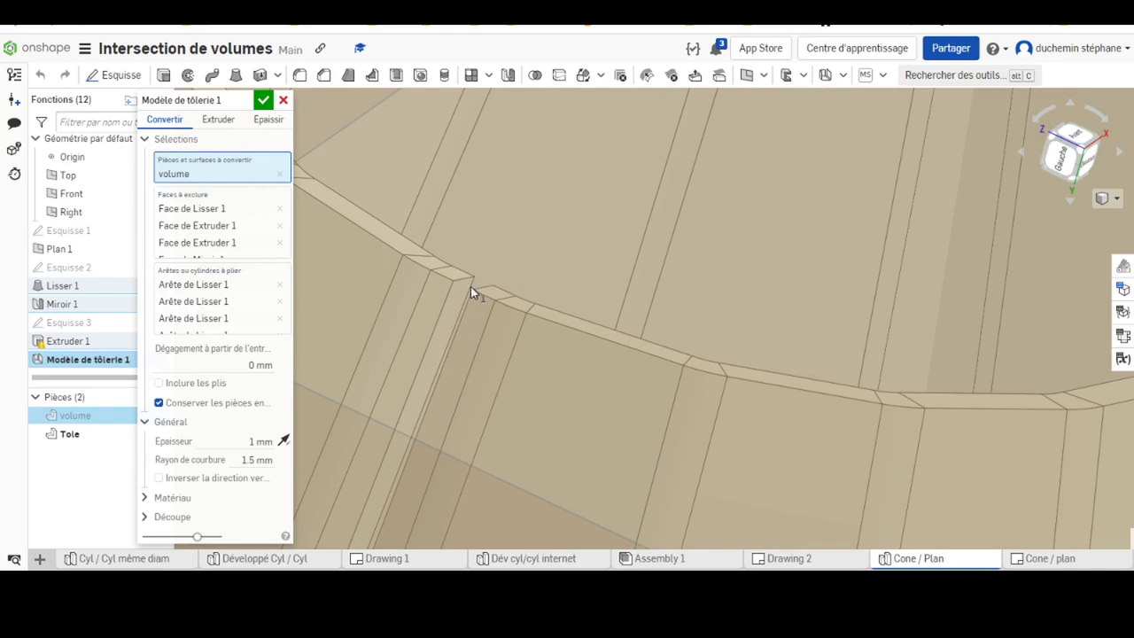
pyautogui.scroll(-2, 431, 322)
pyautogui.scroll(-5, 431, 323)
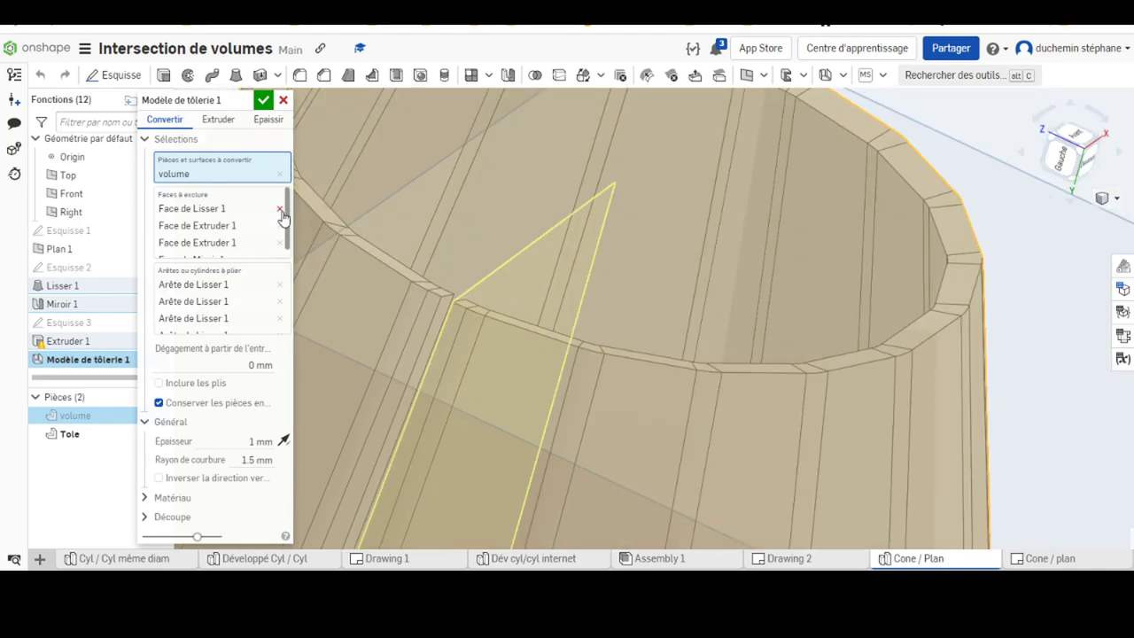
pyautogui.scroll(-1, 222, 235)
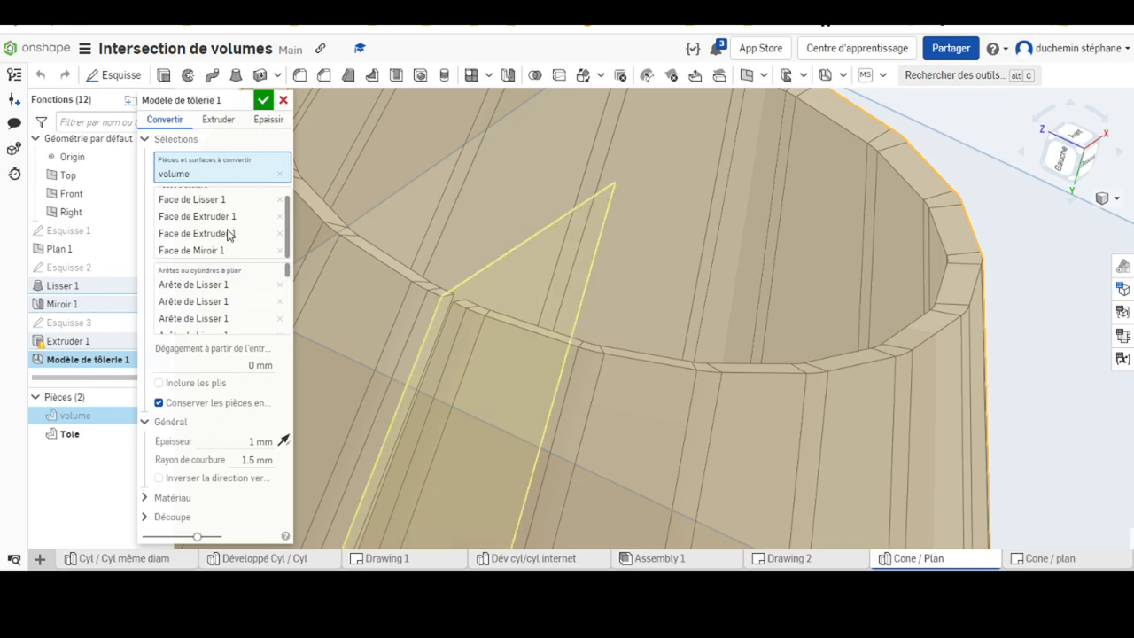
pyautogui.scroll(-2, 371, 321)
pyautogui.scroll(-2, 473, 351)
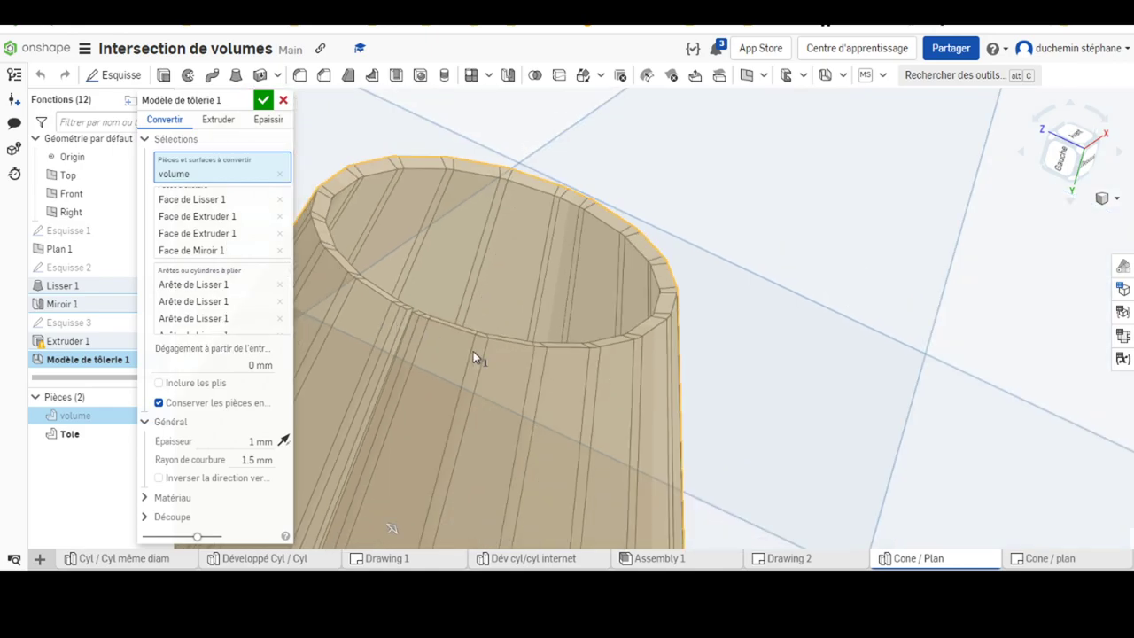
pyautogui.scroll(-3, 534, 342)
# Step: Highlight the Lisser 1 cone edges set as bends and orbit to inspect them
pyautogui.moveTo(488, 418)
pyautogui.mouseDown(button='right')
pyautogui.moveTo(552, 306)
pyautogui.moveTo(506, 316)
pyautogui.moveTo(509, 334)
pyautogui.moveTo(524, 314)
pyautogui.mouseUp(button='right')
pyautogui.click(197, 286)
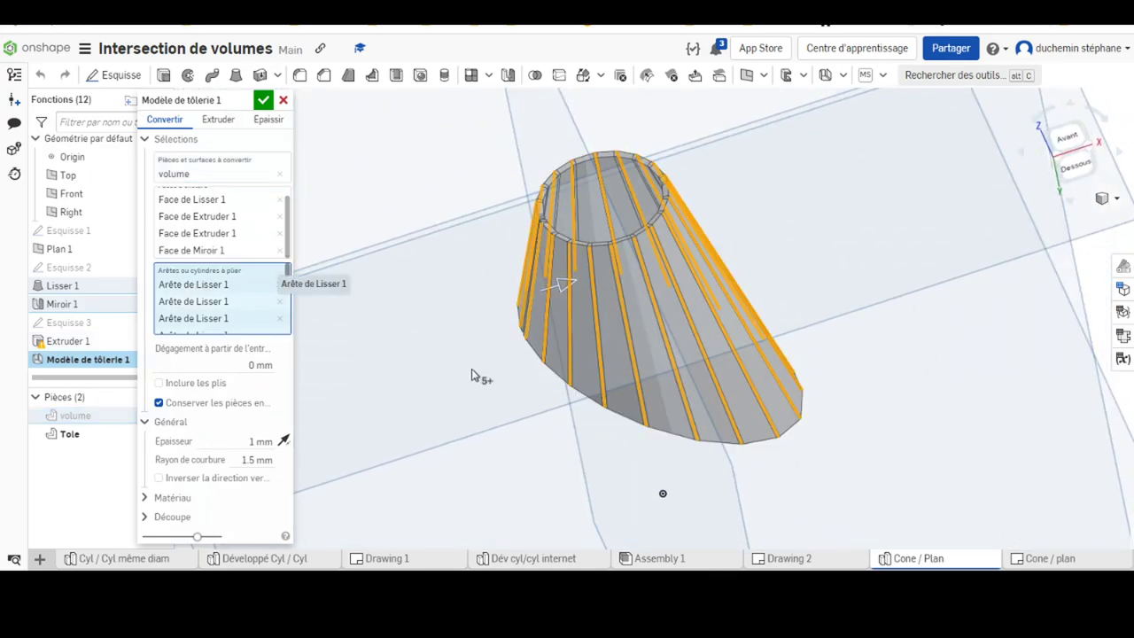
pyautogui.moveTo(628, 384)
pyautogui.mouseDown(button='right')
pyautogui.moveTo(676, 362)
pyautogui.moveTo(701, 381)
pyautogui.moveTo(686, 387)
pyautogui.mouseUp(button='right')
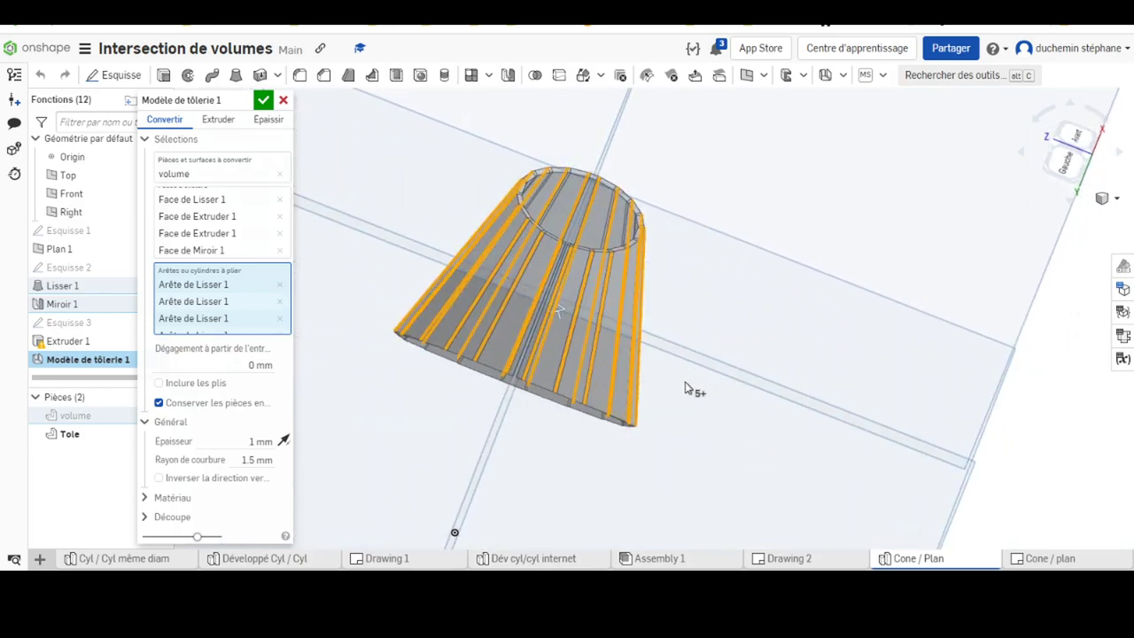
pyautogui.moveTo(677, 348)
pyautogui.mouseDown(button='right')
pyautogui.moveTo(597, 332)
pyautogui.moveTo(658, 258)
pyautogui.moveTo(671, 321)
pyautogui.moveTo(647, 352)
pyautogui.moveTo(672, 323)
pyautogui.mouseUp(button='right')
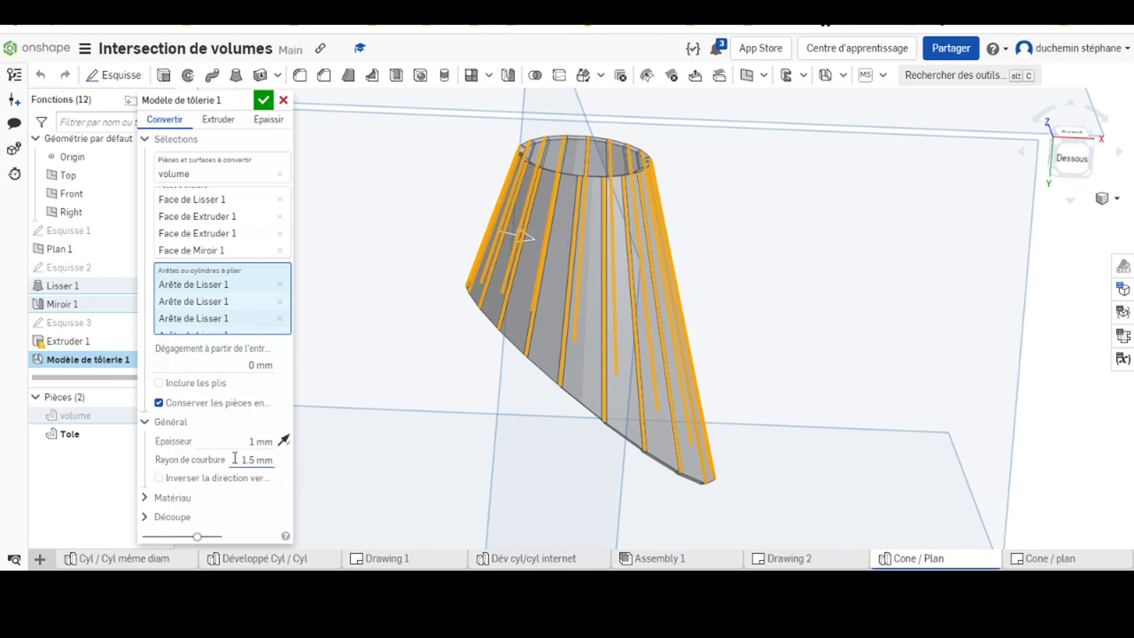
# Step: Close the sheet-metal settings and show only the solid 'volume' part, tilted to view it from below
pyautogui.click(263, 102)
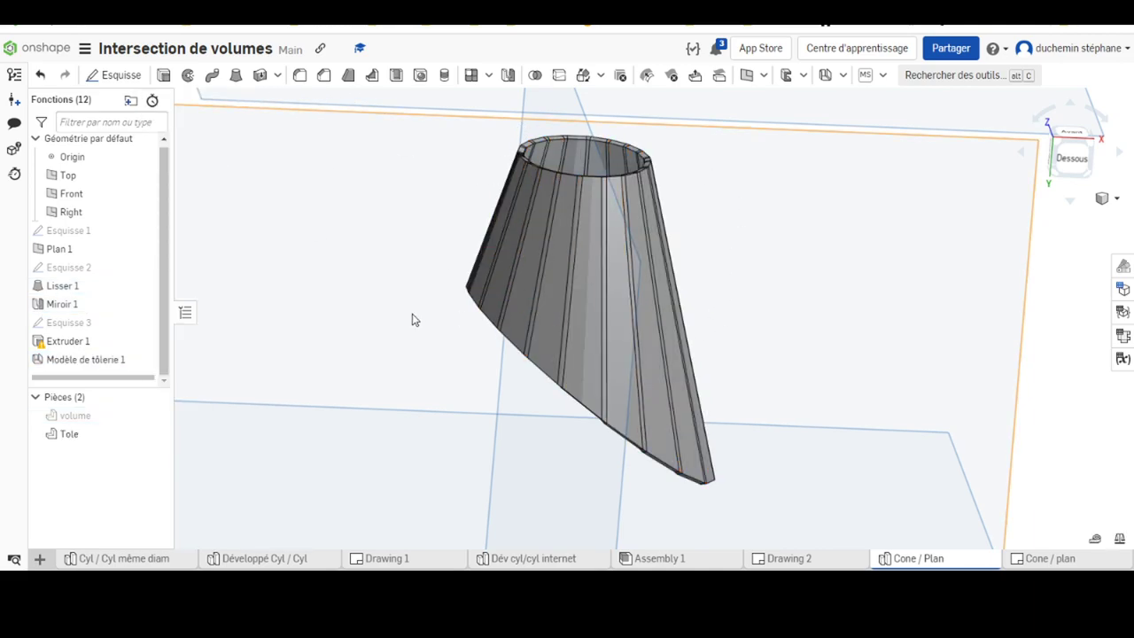
pyautogui.hotkey('shift', '1')
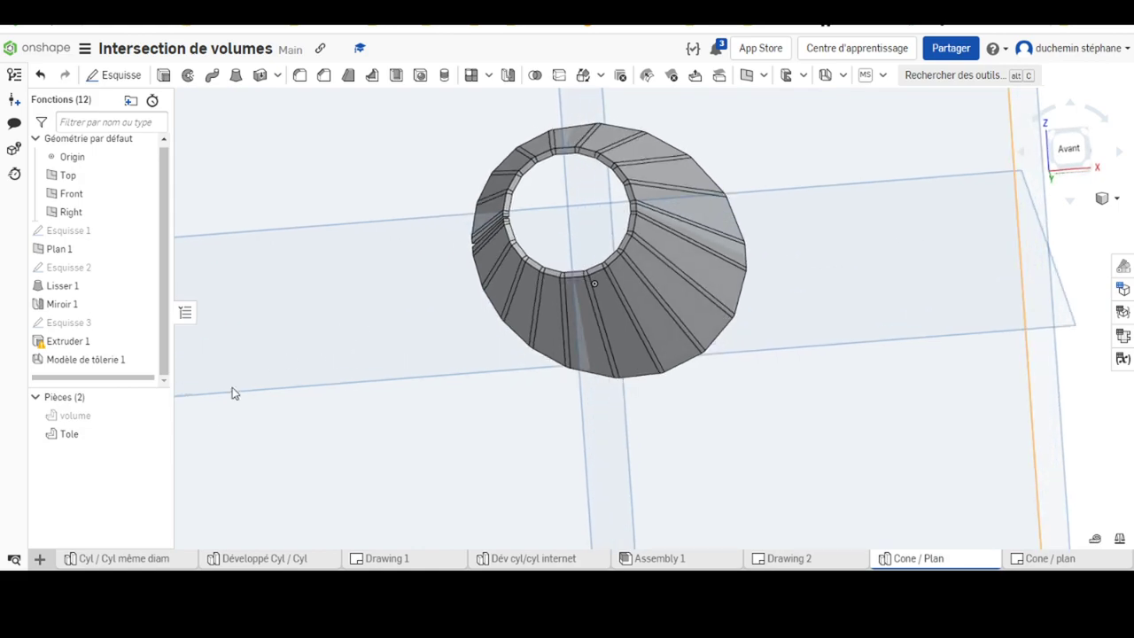
pyautogui.click(154, 416)
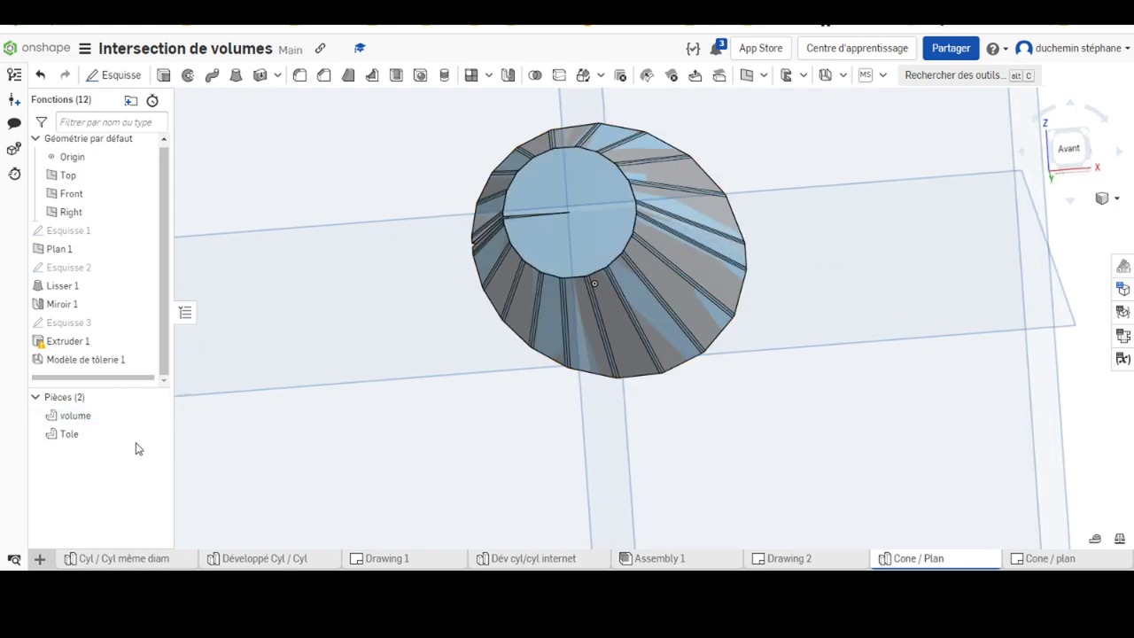
pyautogui.click(154, 433)
pyautogui.moveTo(683, 207)
pyautogui.mouseDown(button='right')
pyautogui.moveTo(551, 301)
pyautogui.moveTo(552, 278)
pyautogui.moveTo(258, 351)
pyautogui.mouseUp(button='right')
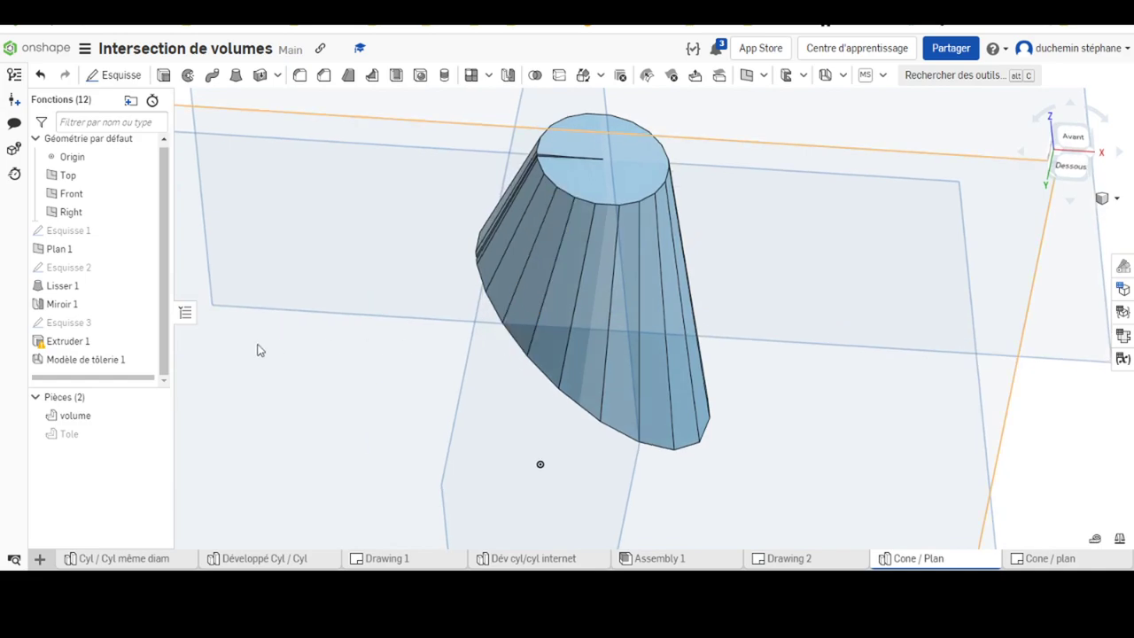
# Step: Hide 'volume' and show the sheet-metal 'Tole' part again, recentring the cone
pyautogui.click(155, 416)
pyautogui.click(156, 434)
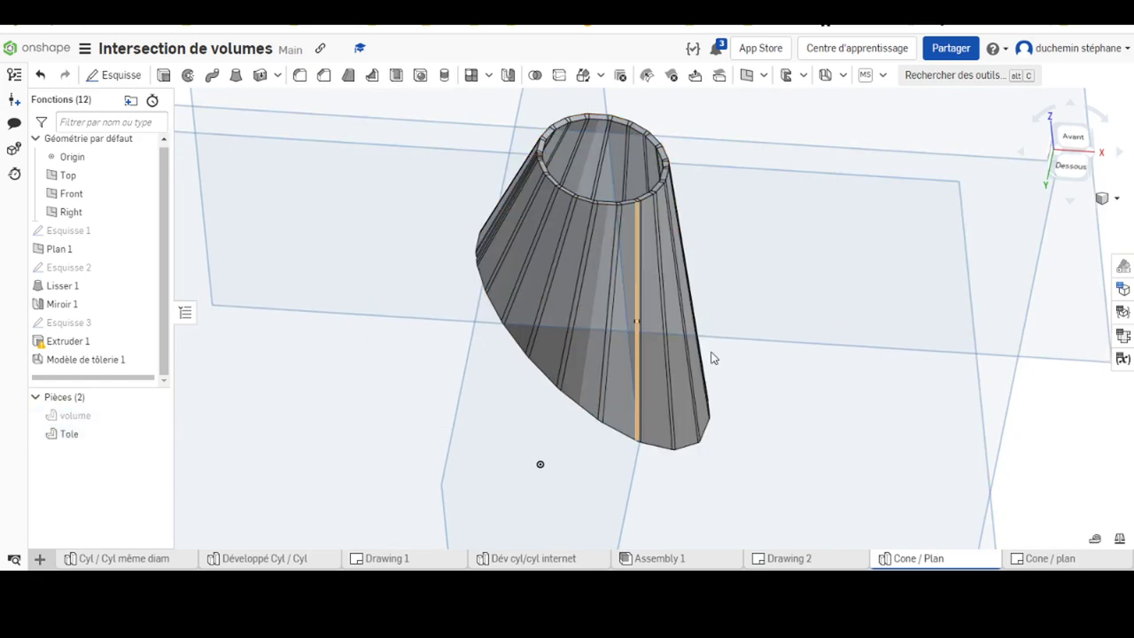
pyautogui.moveTo(730, 316); pyautogui.dragTo(575, 279, button='middle')
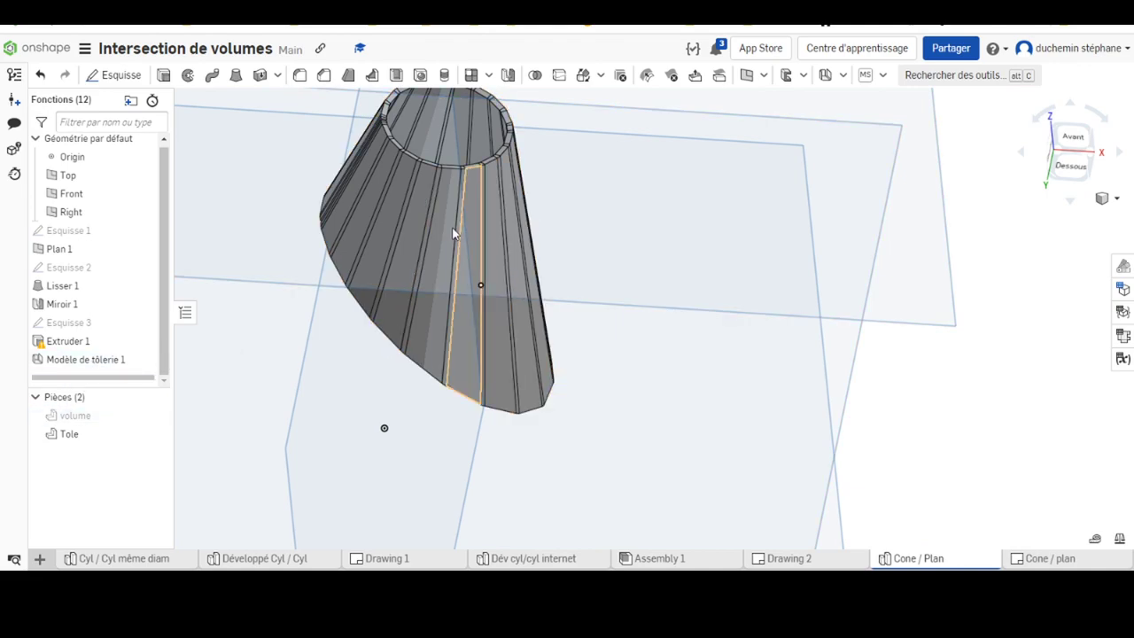
pyautogui.scroll(3, 452, 221)
pyautogui.scroll(-3, 449, 213)
pyautogui.scroll(-2, 473, 190)
pyautogui.moveTo(610, 292); pyautogui.dragTo(635, 422, button='right')
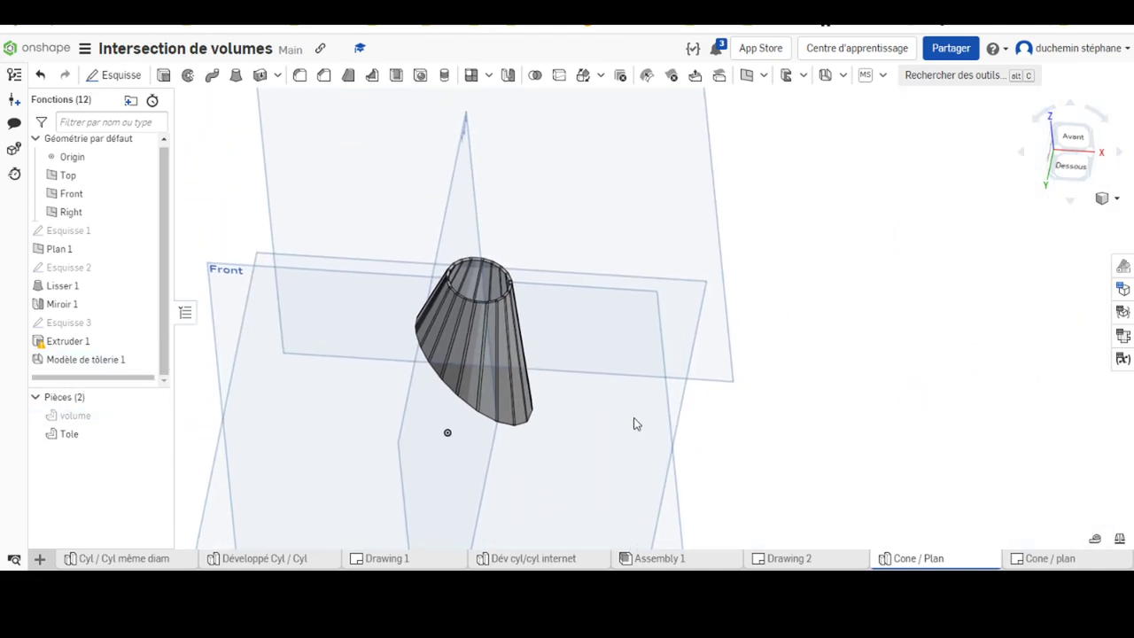
# Step: Set the Dessous (bottom) view, then orbit to an angled overall view of the cone
pyautogui.hotkey('shift', '6')
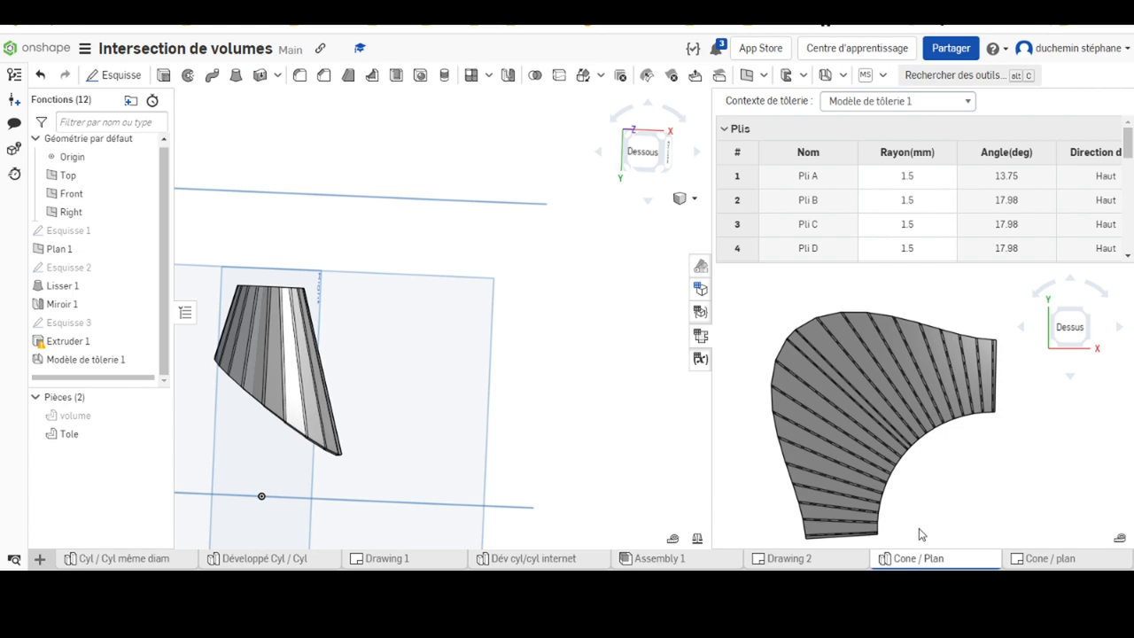
pyautogui.scroll(2, 925, 483)
pyautogui.scroll(-2, 896, 458)
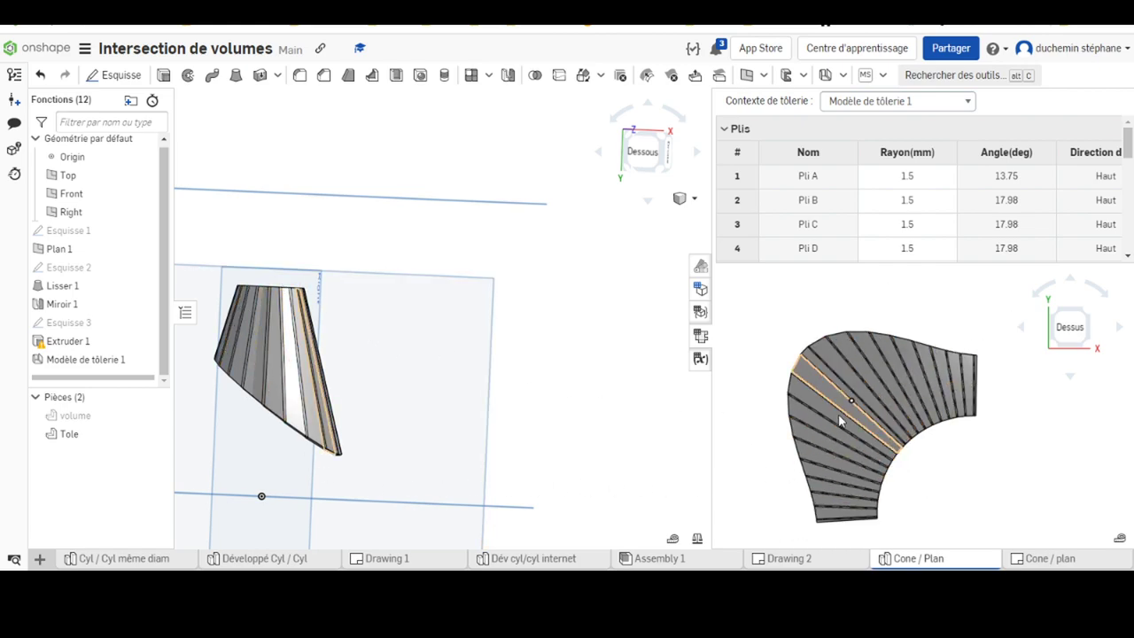
pyautogui.scroll(2, 328, 385)
pyautogui.scroll(-1, 412, 364)
pyautogui.scroll(-2, 435, 374)
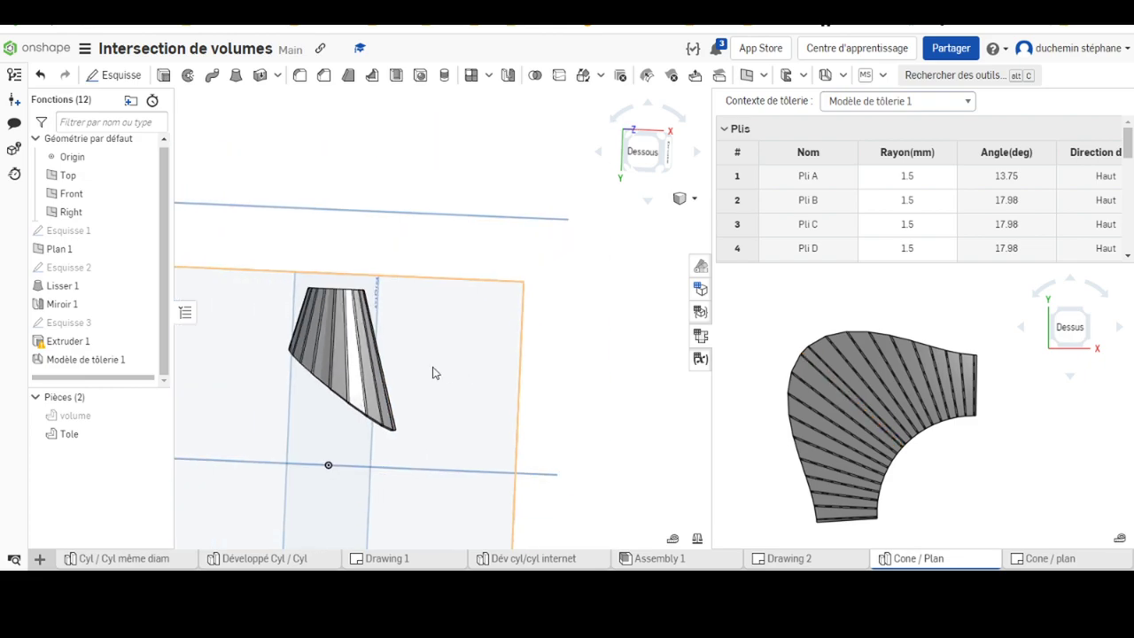
pyautogui.moveTo(435, 374)
pyautogui.mouseDown(button='right')
pyautogui.moveTo(518, 351)
pyautogui.moveTo(481, 443)
pyautogui.mouseUp(button='right')
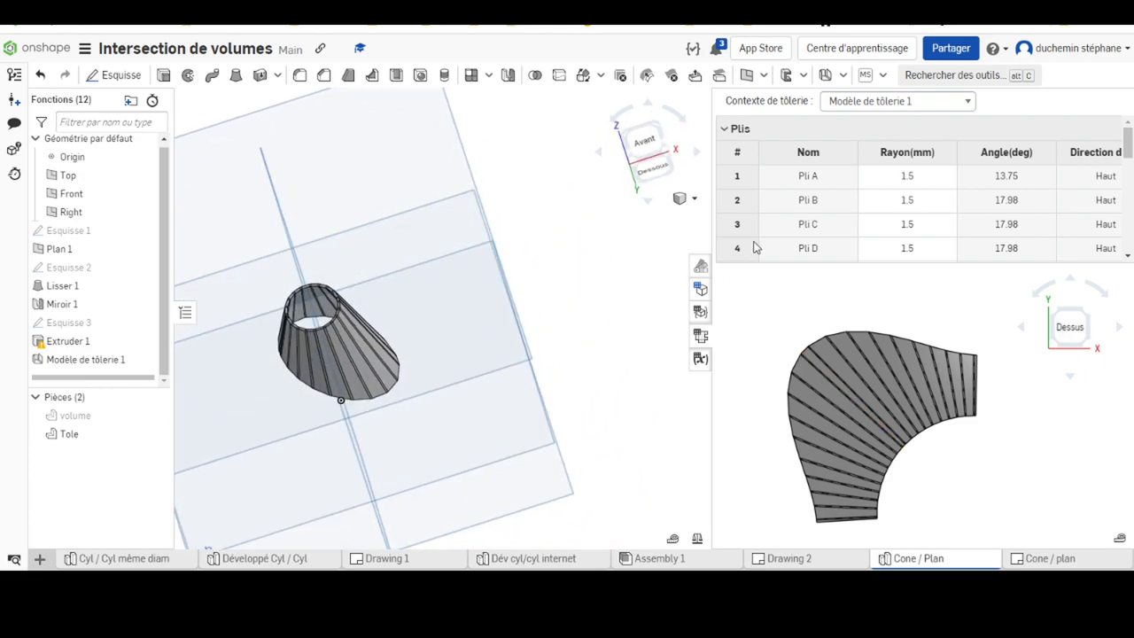